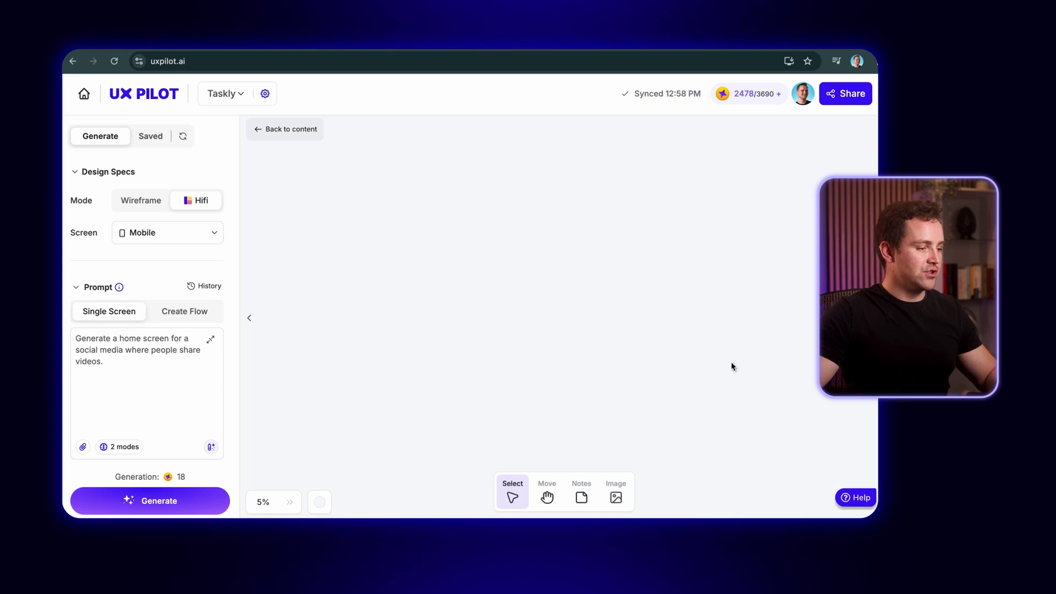
Leave the page list closed and keep generation on Hifi mode with the Mobile screen size
{"action": "left_click", "coordinate": [245, 96]}
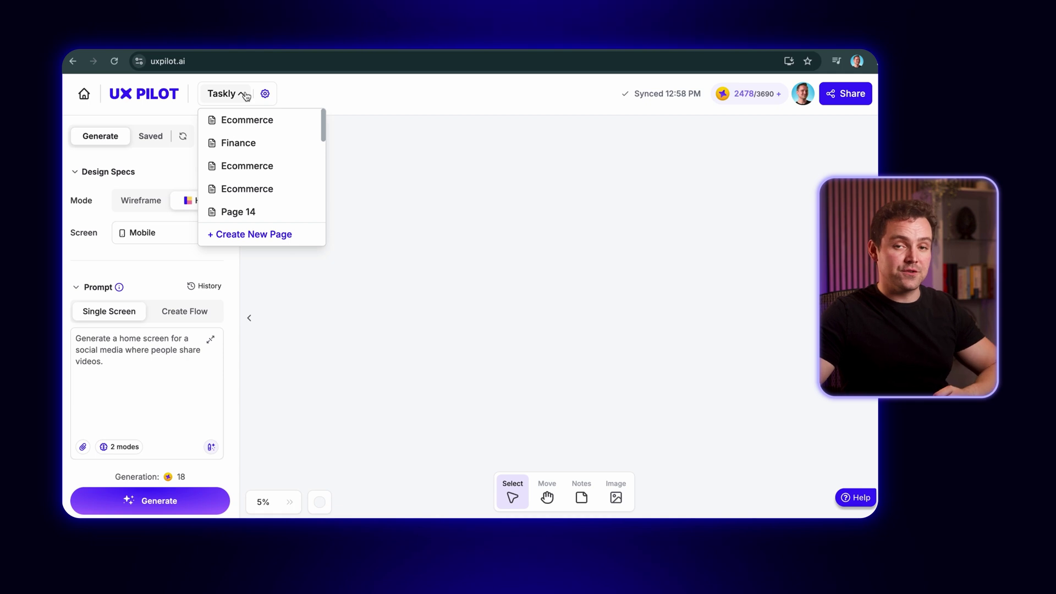
{"action": "left_click", "coordinate": [245, 96]}
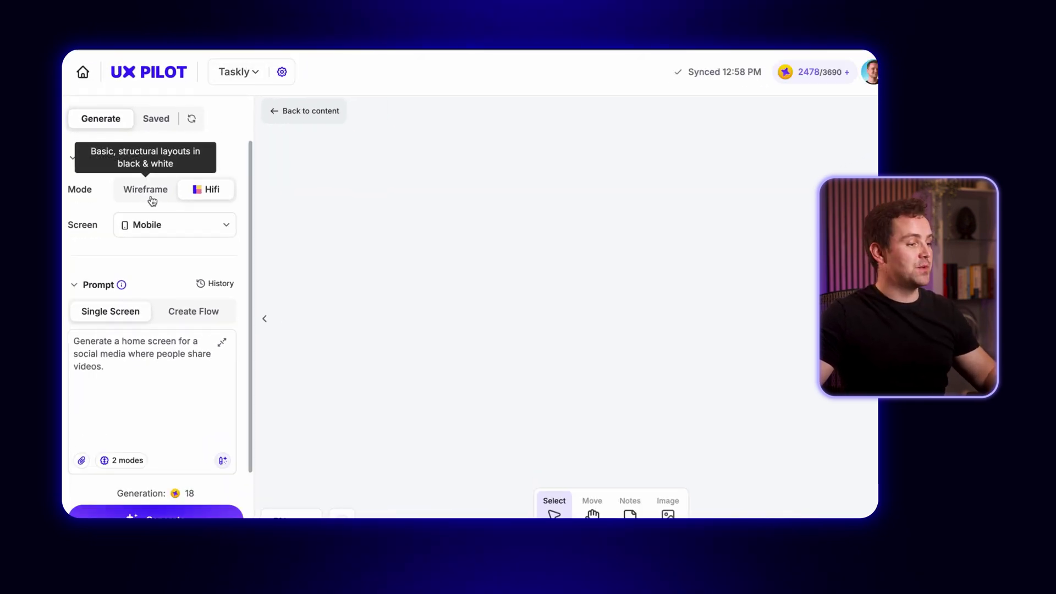
{"action": "left_click", "coordinate": [147, 199]}
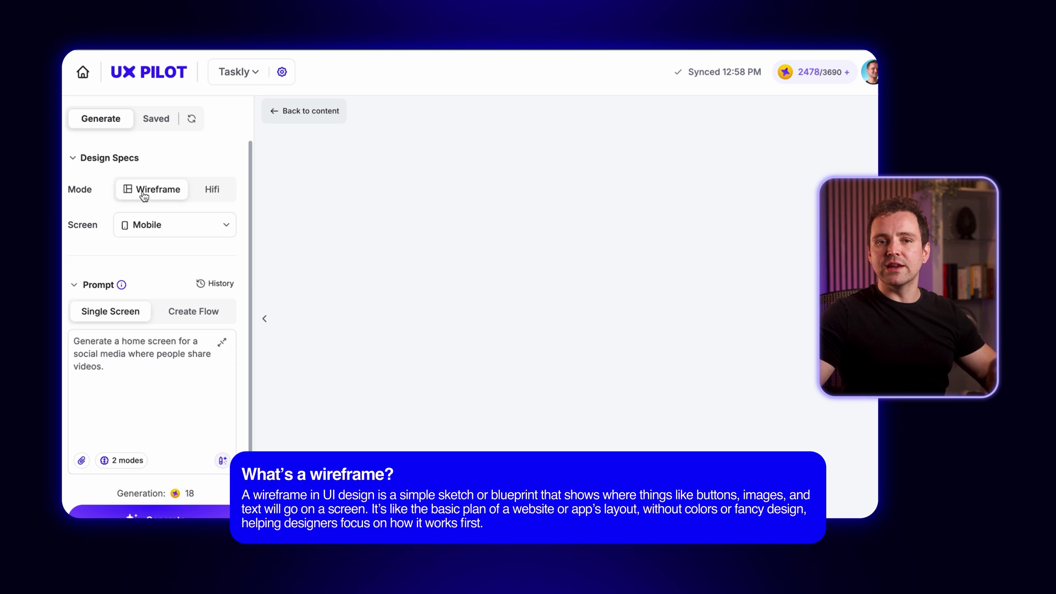
{"action": "left_click", "coordinate": [216, 193]}
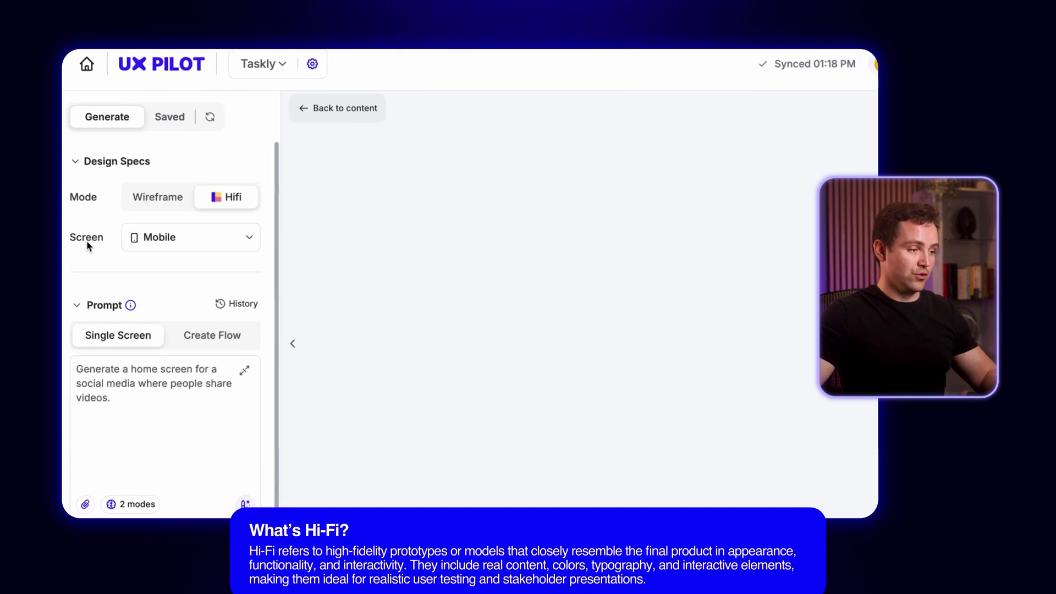
{"action": "left_click", "coordinate": [241, 240]}
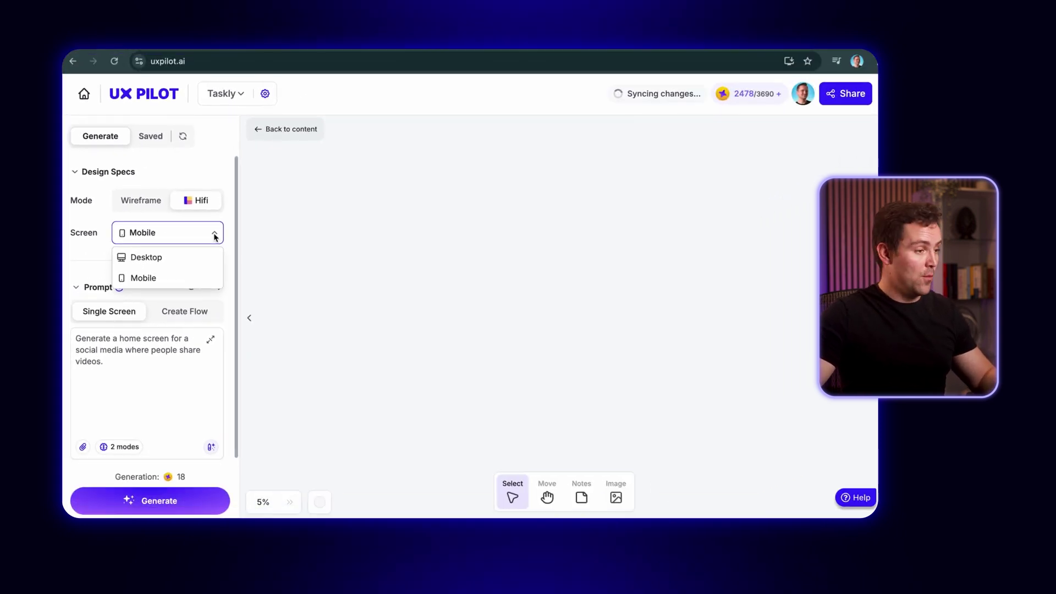
{"action": "left_click", "coordinate": [218, 246]}
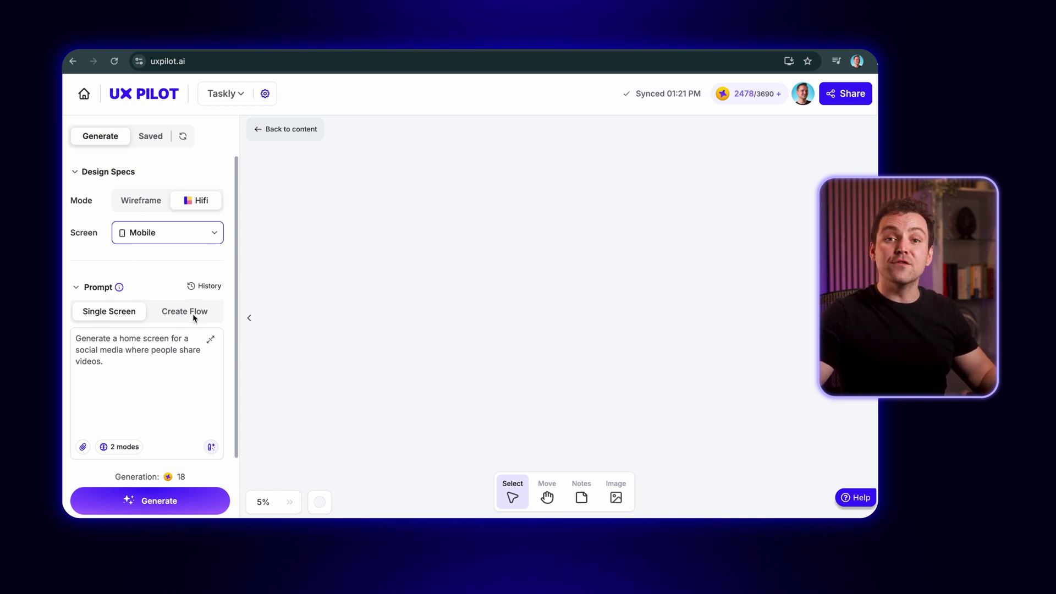
Open the '2 modes' settings showing Deep Design and Max both enabled
{"action": "scroll", "coordinate": [187, 316], "scroll_direction": "down", "scroll_amount": 2}
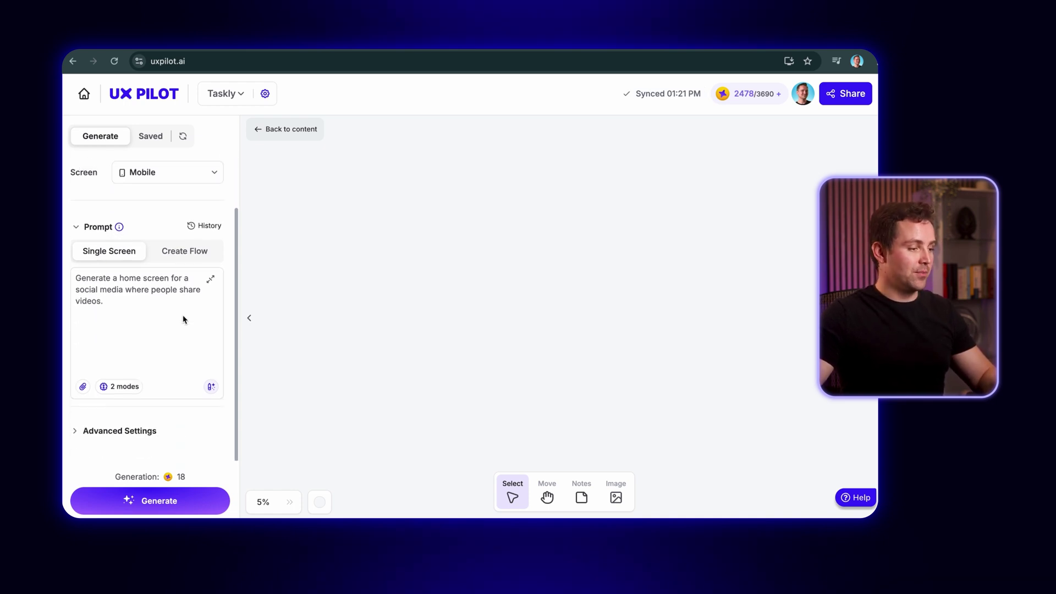
{"action": "left_click", "coordinate": [87, 387]}
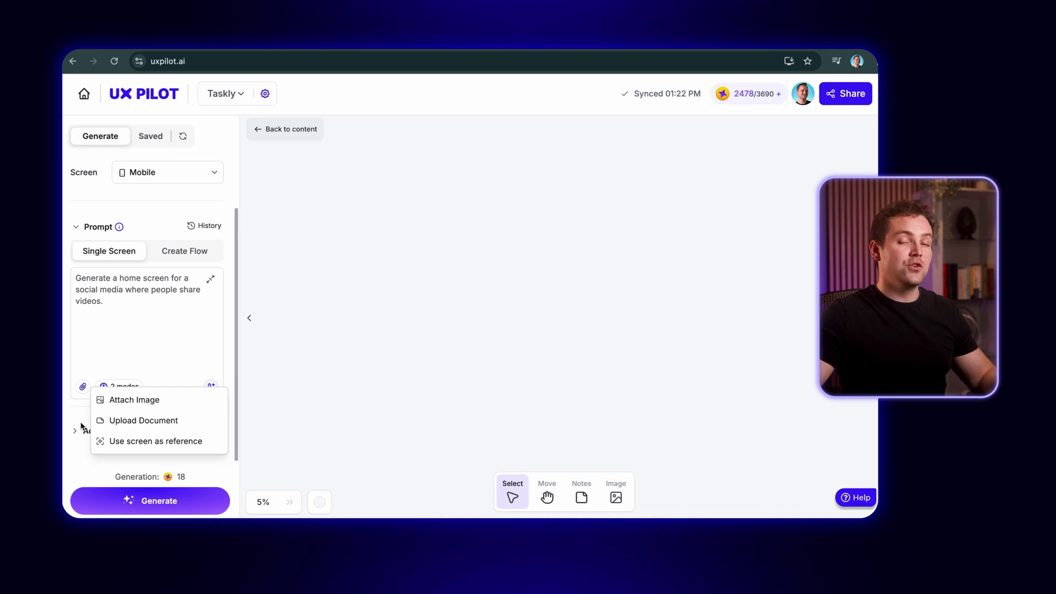
{"action": "left_click", "coordinate": [84, 386]}
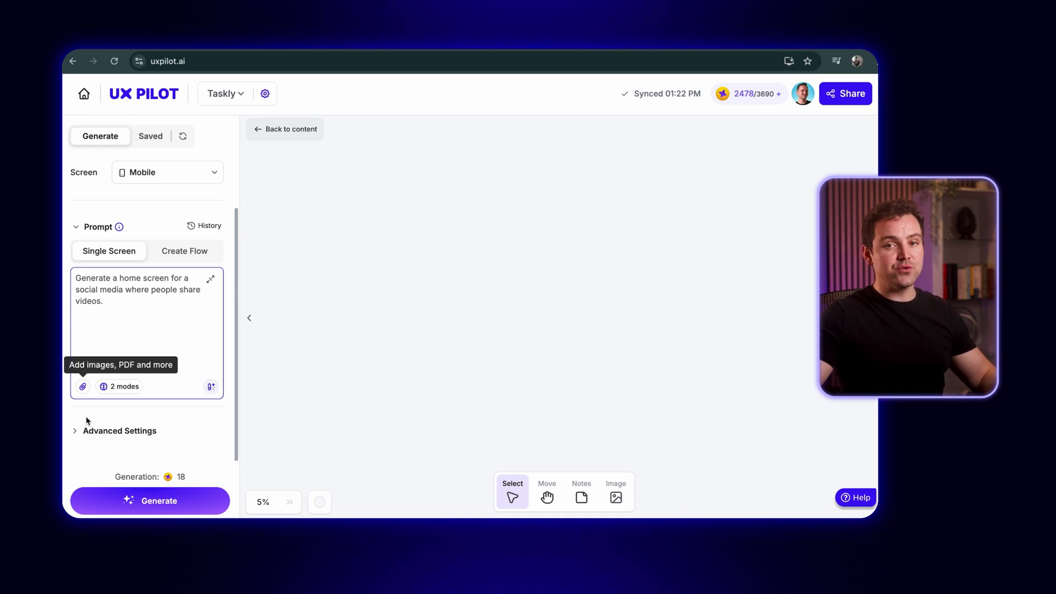
{"action": "left_click", "coordinate": [129, 388]}
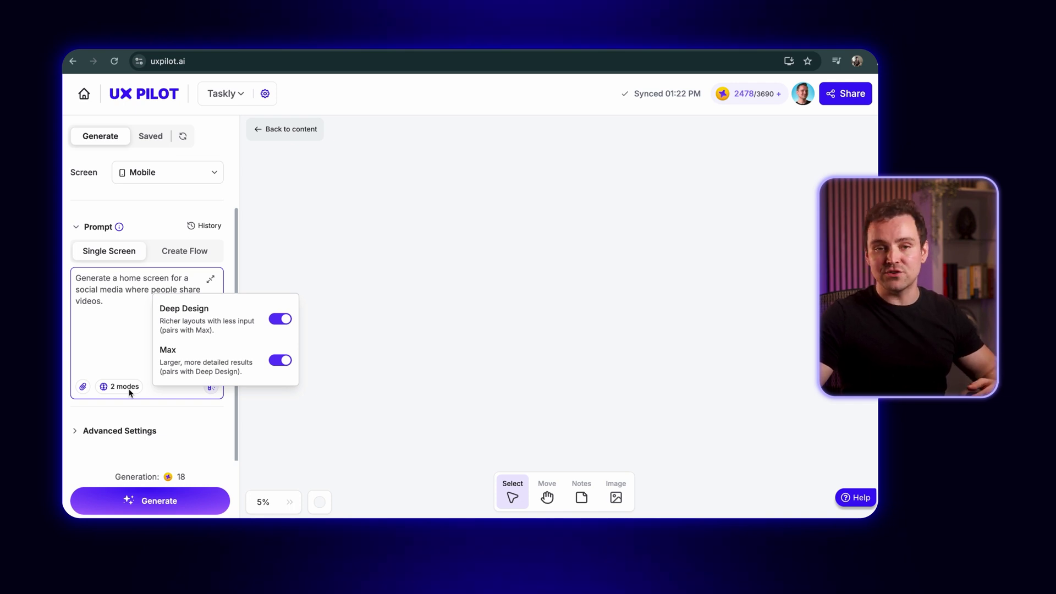
{"action": "scroll", "coordinate": [113, 396], "scroll_direction": "up", "scroll_amount": 1}
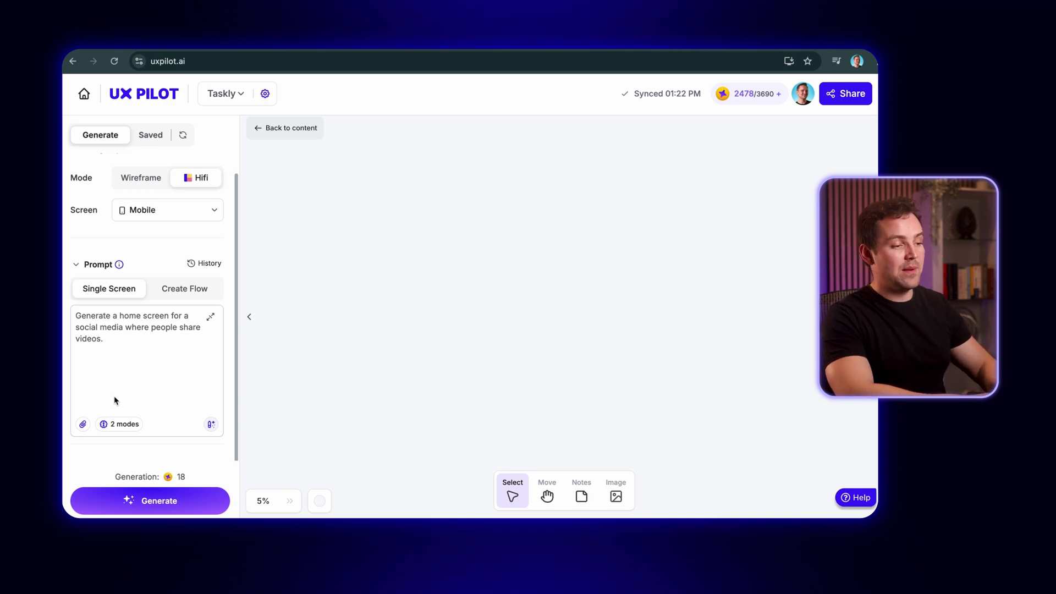
{"action": "left_click", "coordinate": [120, 425]}
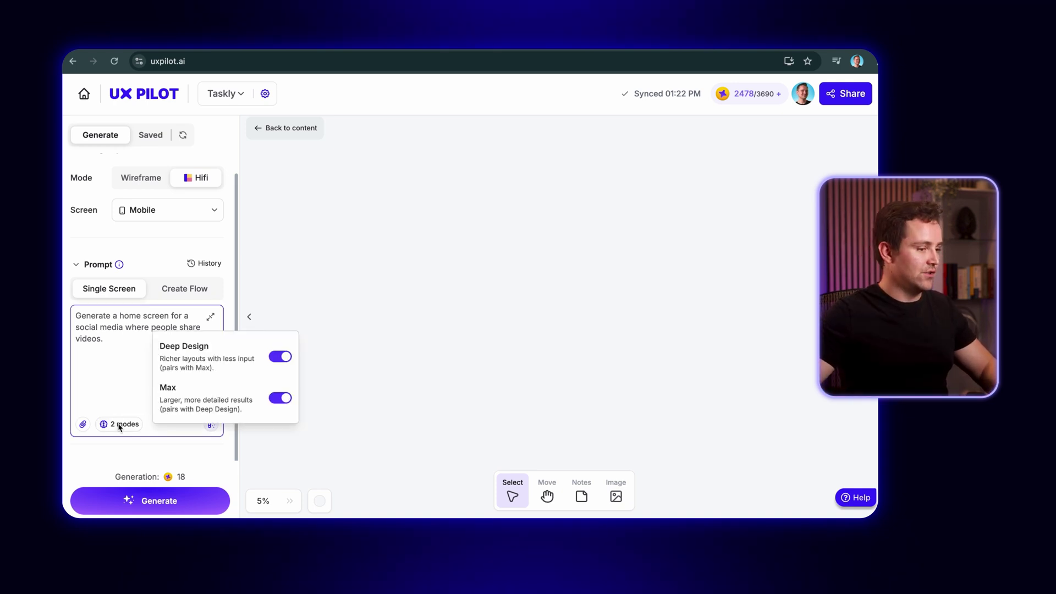
With Deep Design and Max off, generate 'generate a home screen for a social media where people share videos'
{"action": "left_click", "coordinate": [280, 357]}
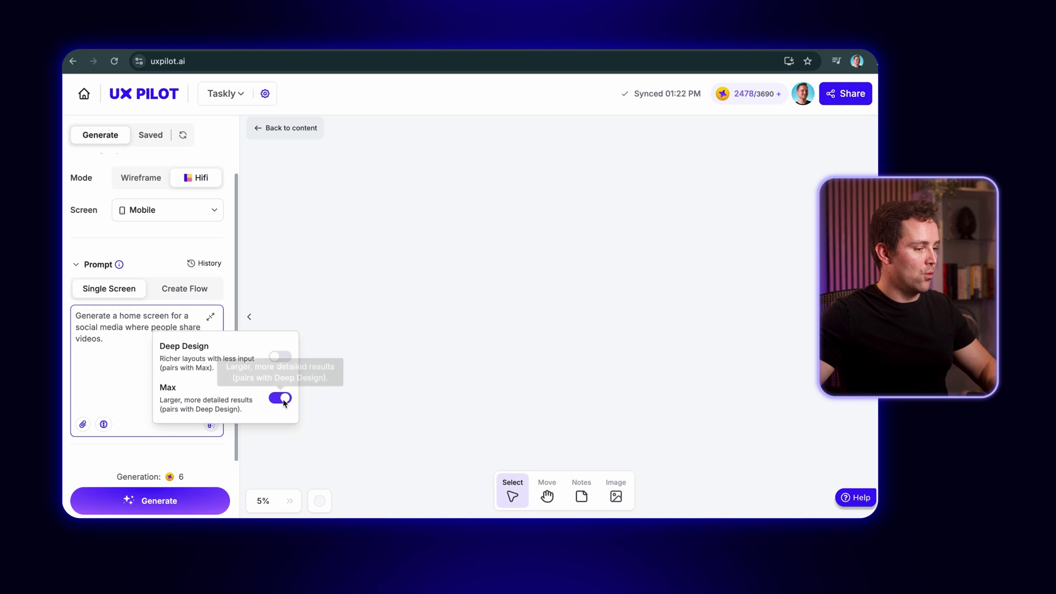
{"action": "left_click", "coordinate": [280, 398]}
{"action": "type", "text": "generate a home screen"}
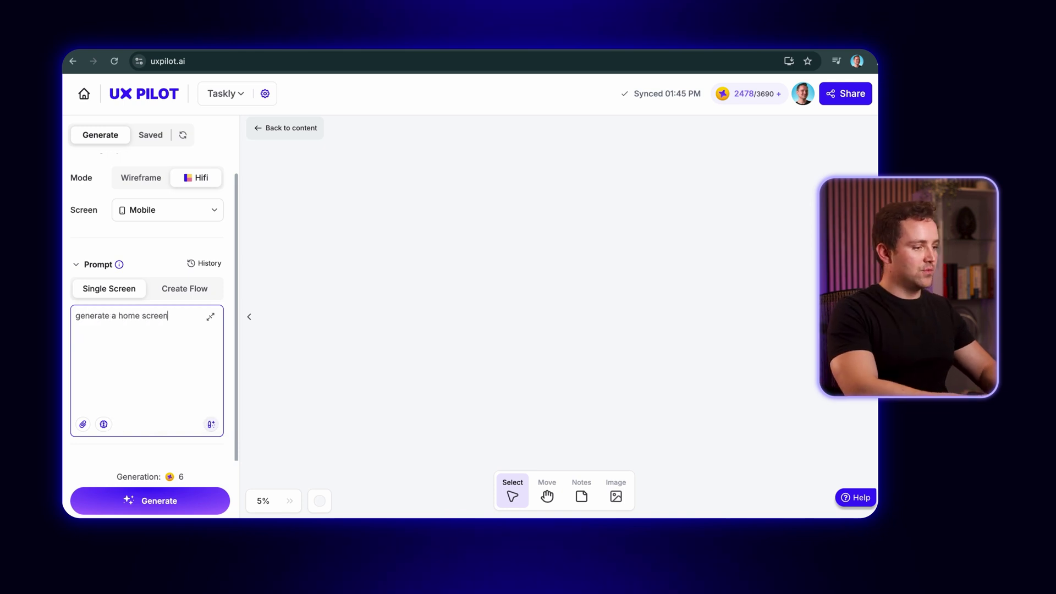
{"action": "type", "text": " for a social media where pe"}
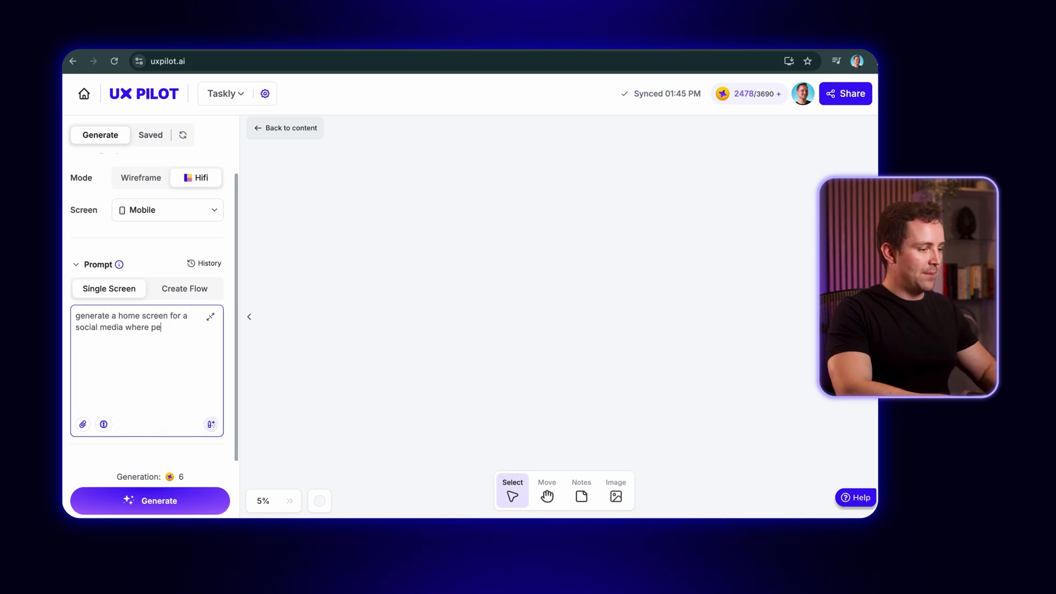
{"action": "type", "text": "ople share videos"}
{"action": "left_click", "coordinate": [149, 500]}
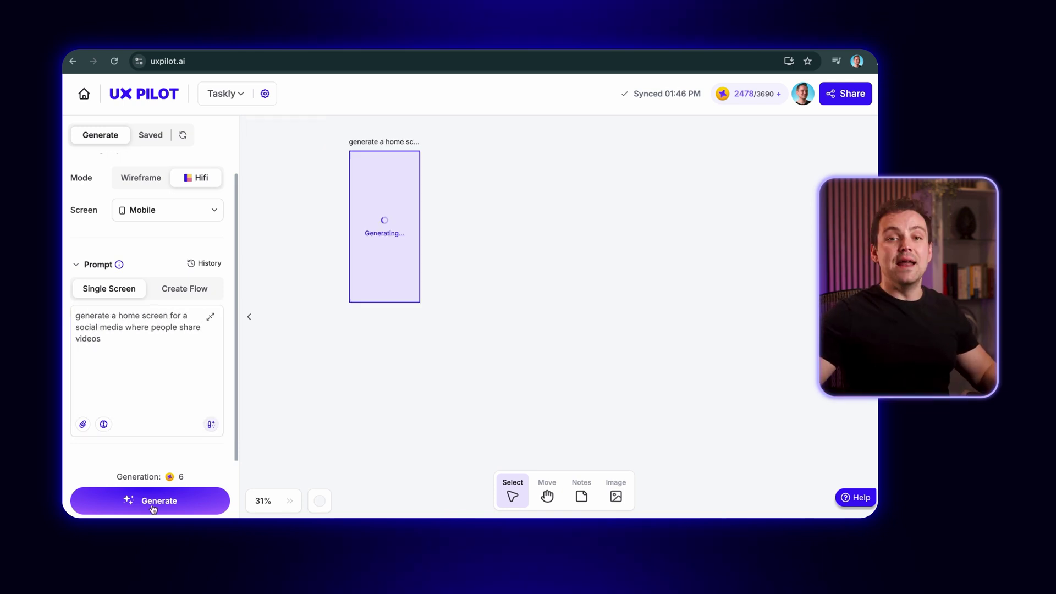
{"action": "left_click", "coordinate": [547, 495]}
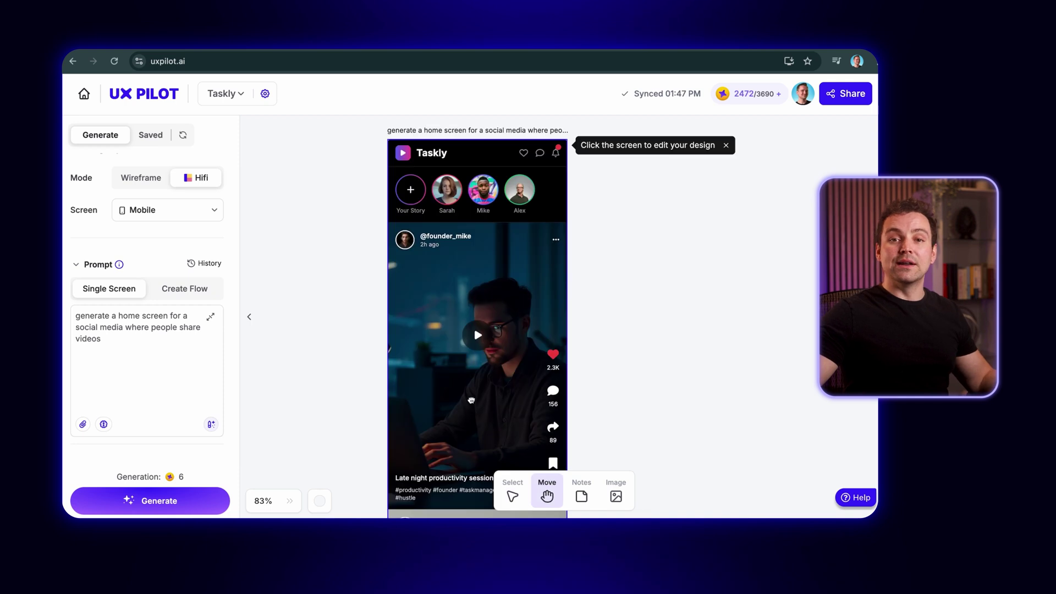
{"action": "scroll", "coordinate": [465, 407], "scroll_direction": "down", "scroll_amount": 3}
{"action": "scroll", "coordinate": [464, 407], "scroll_direction": "down", "scroll_amount": 10}
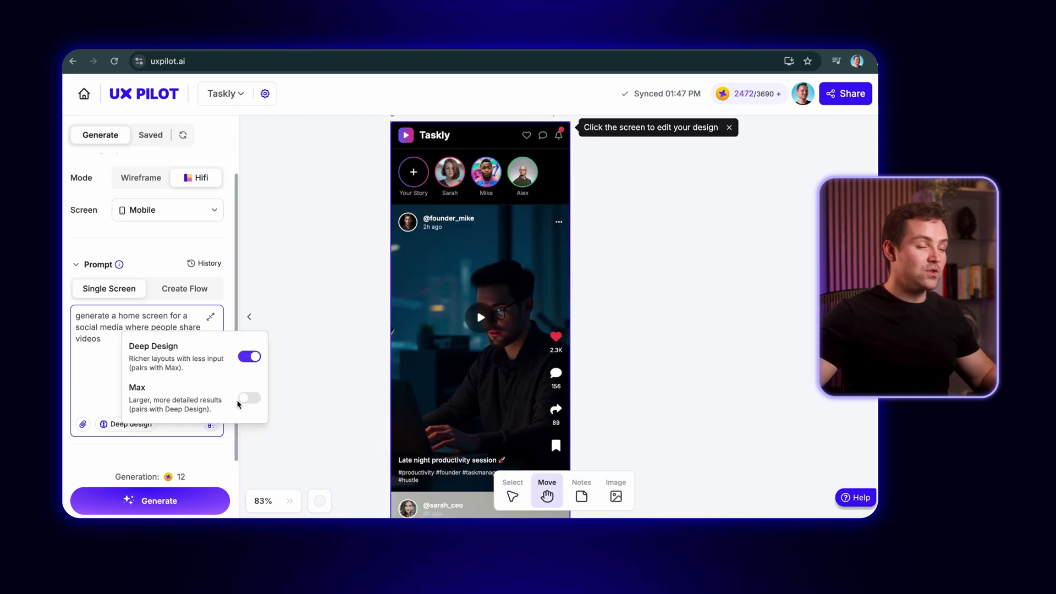
Turn Max back on and review the generated video-sharing home screens on the canvas
{"action": "left_click", "coordinate": [249, 398]}
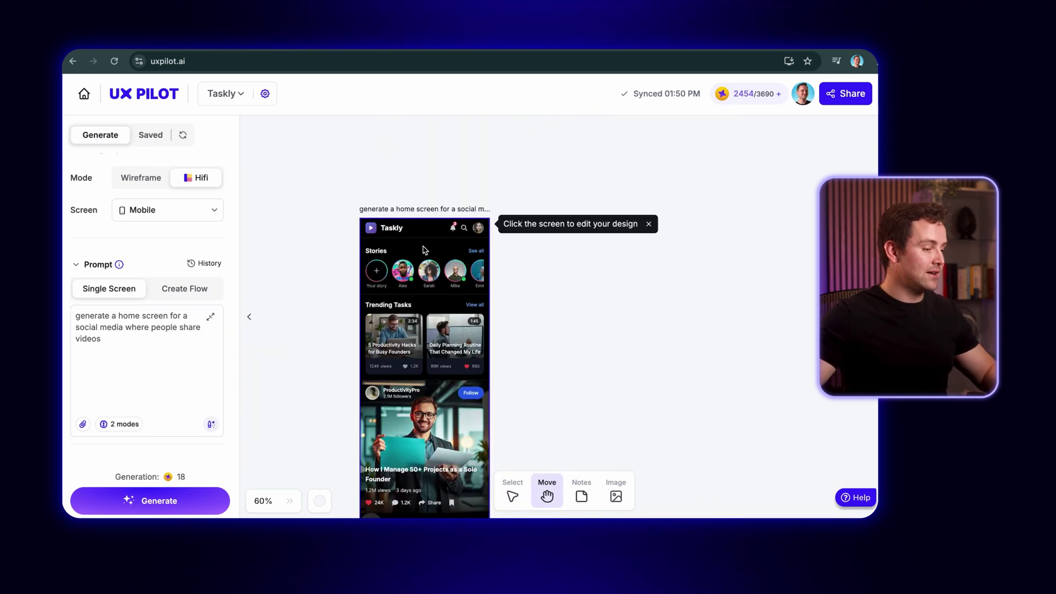
{"action": "scroll", "coordinate": [425, 250], "scroll_direction": "down", "scroll_amount": 10}
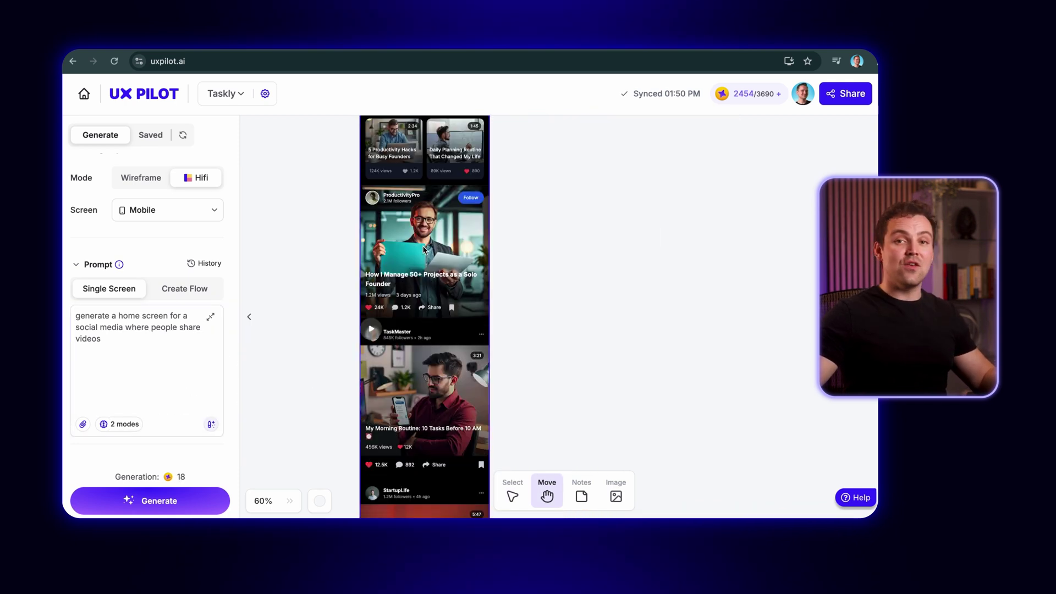
{"action": "scroll", "coordinate": [425, 251], "scroll_direction": "down", "scroll_amount": 10}
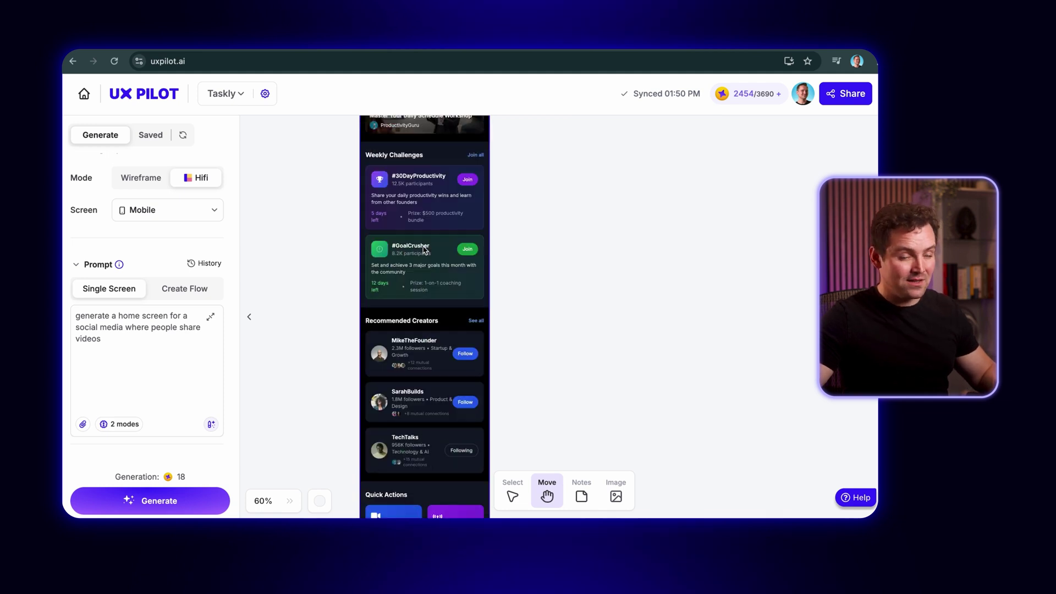
{"action": "scroll", "coordinate": [425, 251], "scroll_direction": "up", "scroll_amount": 5}
{"action": "scroll", "coordinate": [425, 251], "scroll_direction": "up", "scroll_amount": 10}
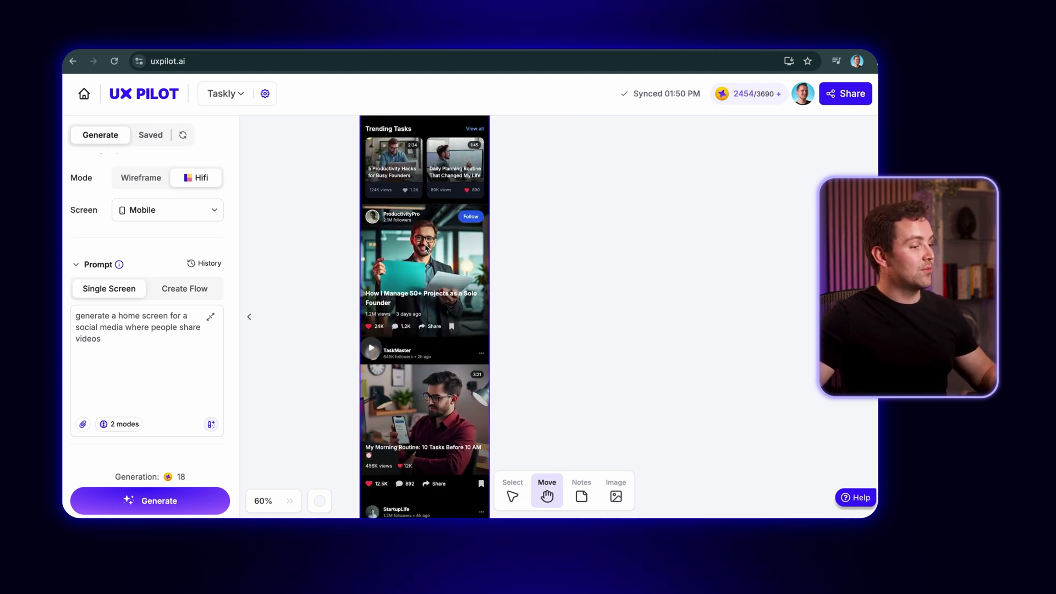
{"action": "scroll", "coordinate": [425, 247], "scroll_direction": "down", "scroll_amount": 5}
{"action": "scroll", "coordinate": [618, 325], "scroll_direction": "down", "scroll_amount": 5}
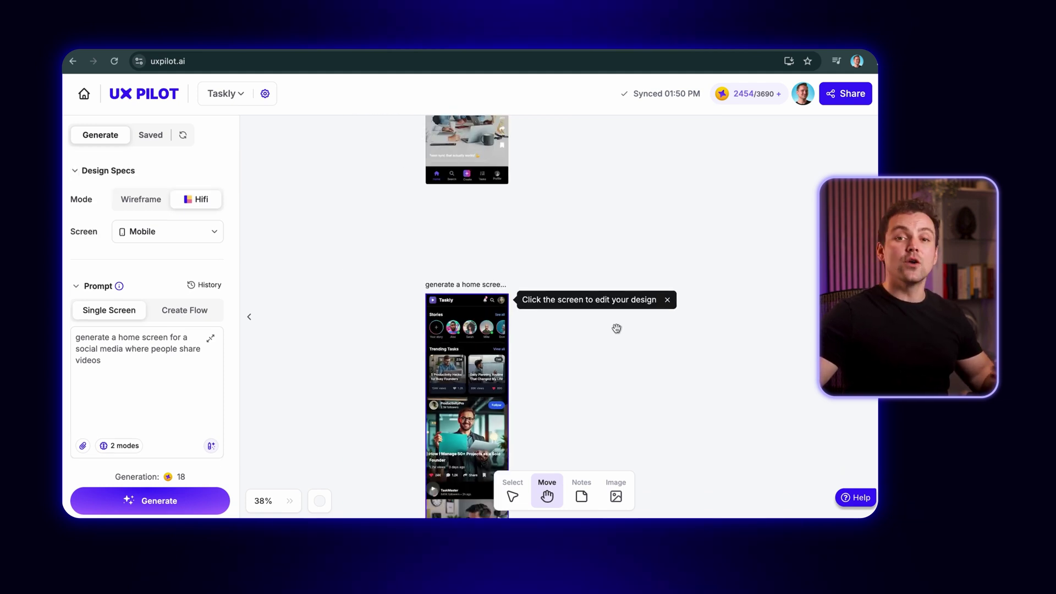
{"action": "left_click_drag", "start_coordinate": [639, 343], "coordinate": [549, 271]}
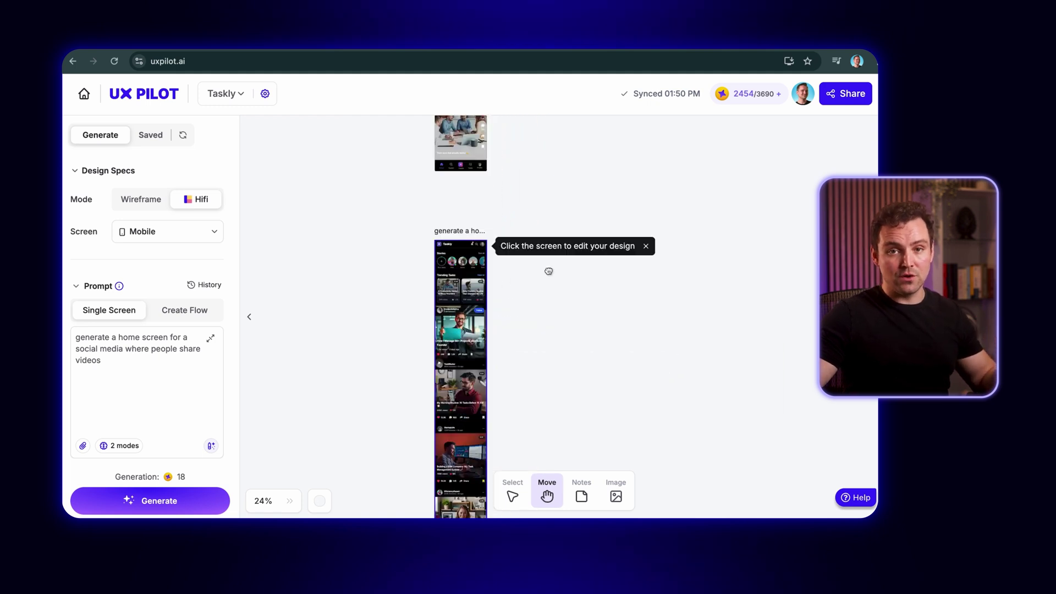
{"action": "scroll", "coordinate": [566, 354], "scroll_direction": "up", "scroll_amount": 3}
{"action": "scroll", "coordinate": [461, 328], "scroll_direction": "down", "scroll_amount": 3}
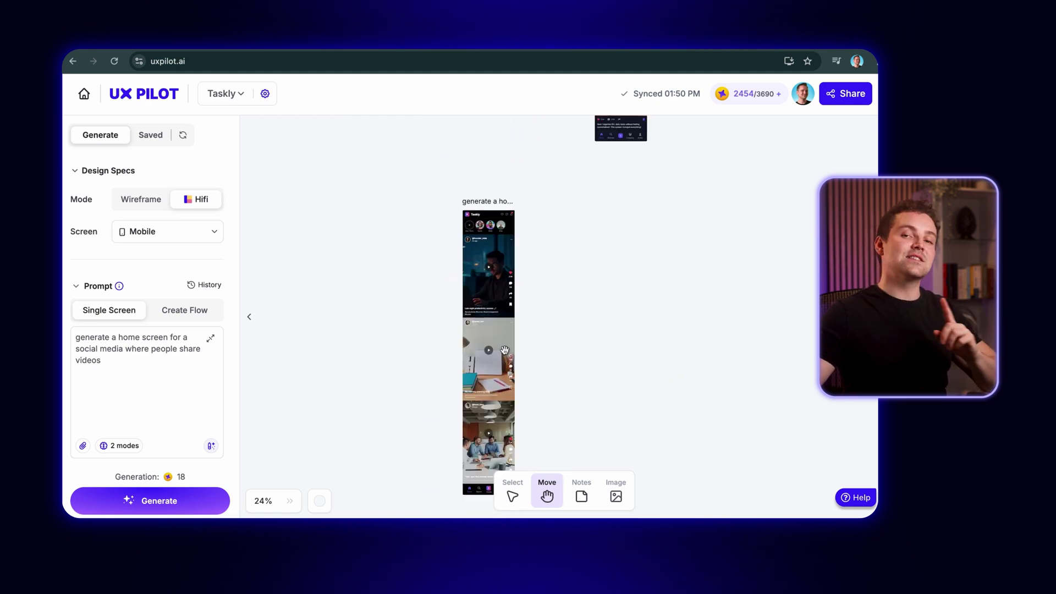
{"action": "scroll", "coordinate": [462, 332], "scroll_direction": "up", "scroll_amount": 2}
{"action": "scroll", "coordinate": [214, 425], "scroll_direction": "down", "scroll_amount": 1}
{"action": "left_click", "coordinate": [212, 423]}
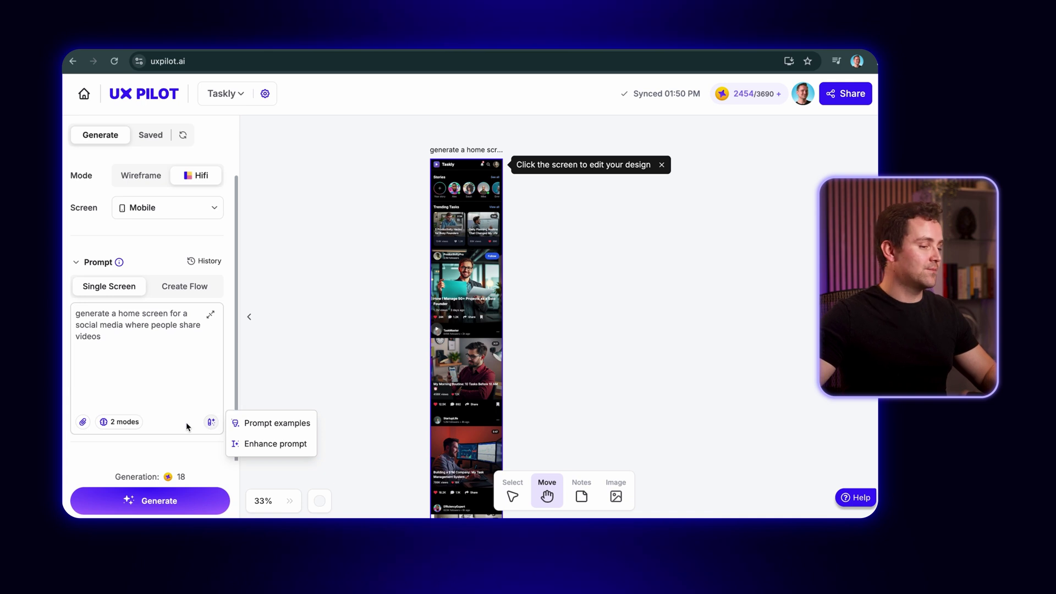
Keep the Standard Model, switch to Wireframe mode and keep the Mobile screen size
{"action": "scroll", "coordinate": [132, 440], "scroll_direction": "down", "scroll_amount": 1}
{"action": "left_click", "coordinate": [71, 431]}
{"action": "scroll", "coordinate": [119, 427], "scroll_direction": "down", "scroll_amount": 1}
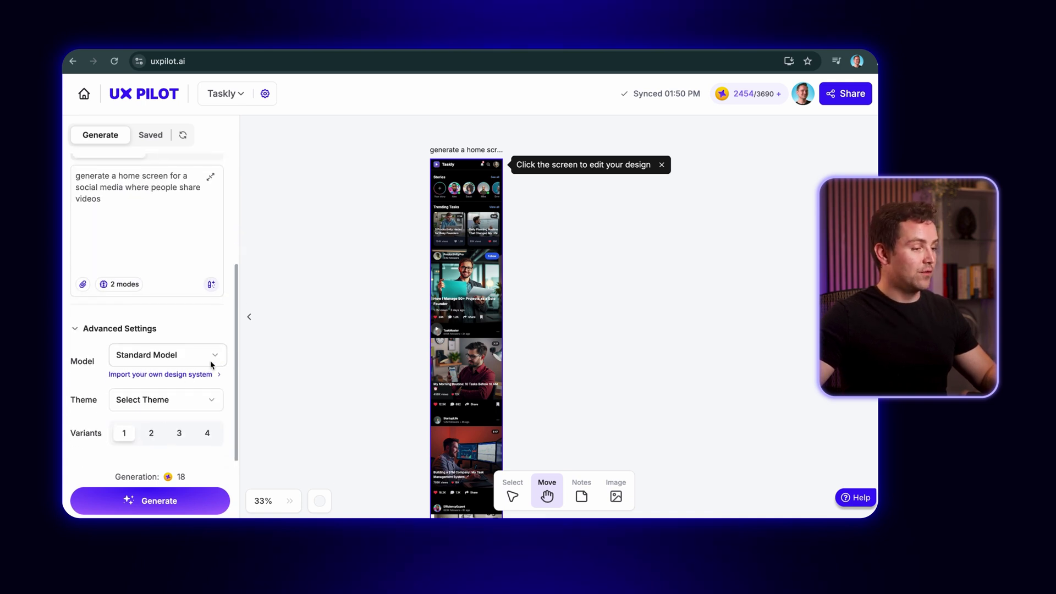
{"action": "left_click", "coordinate": [214, 356]}
{"action": "left_click", "coordinate": [216, 357]}
{"action": "left_click", "coordinate": [214, 325]}
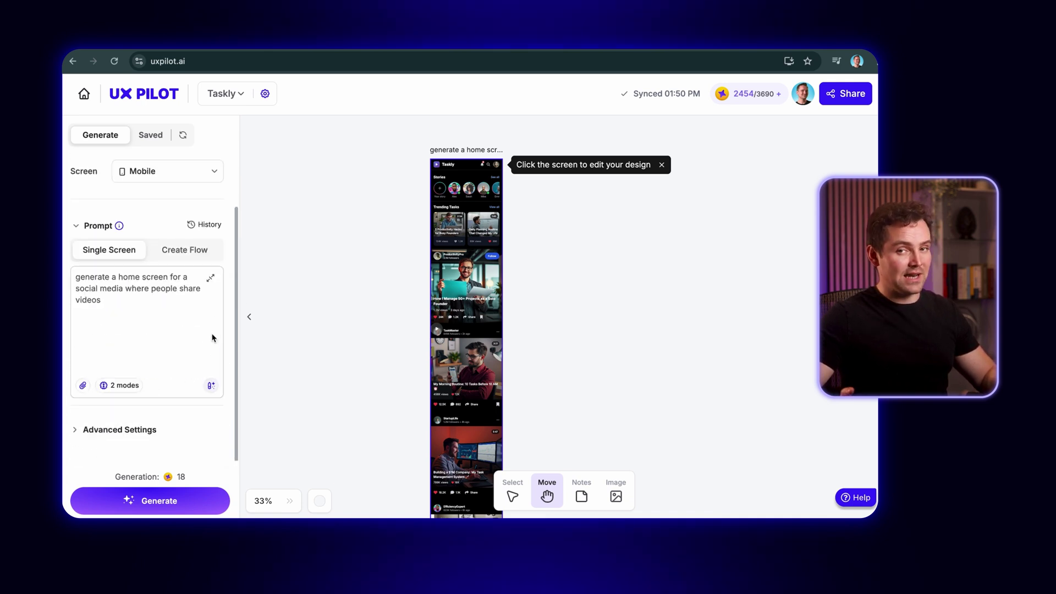
{"action": "scroll", "coordinate": [165, 275], "scroll_direction": "up", "scroll_amount": 2}
{"action": "left_click", "coordinate": [145, 206]}
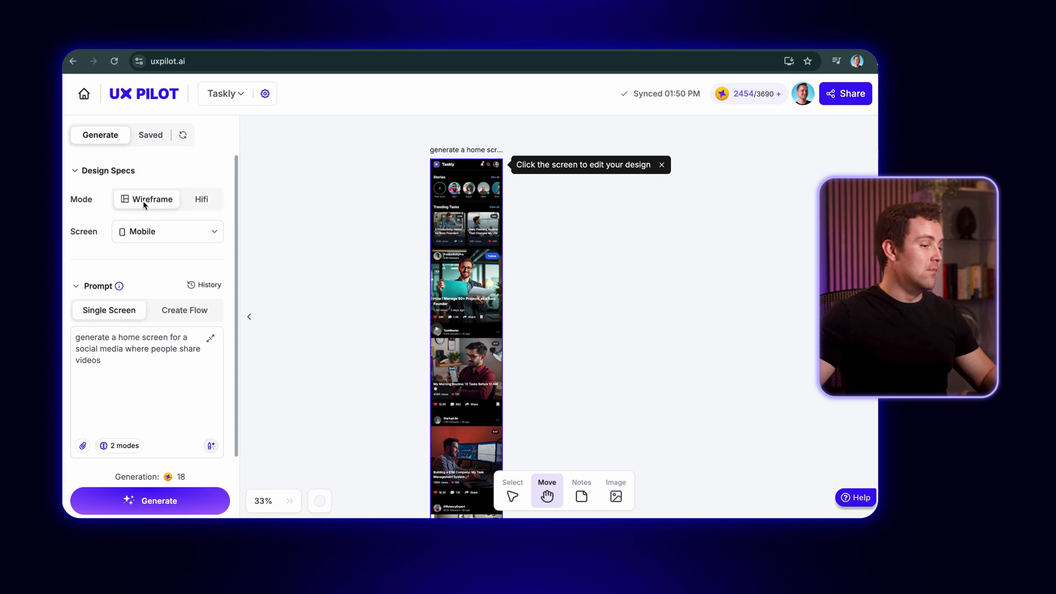
{"action": "left_click", "coordinate": [217, 238]}
{"action": "left_click", "coordinate": [209, 275]}
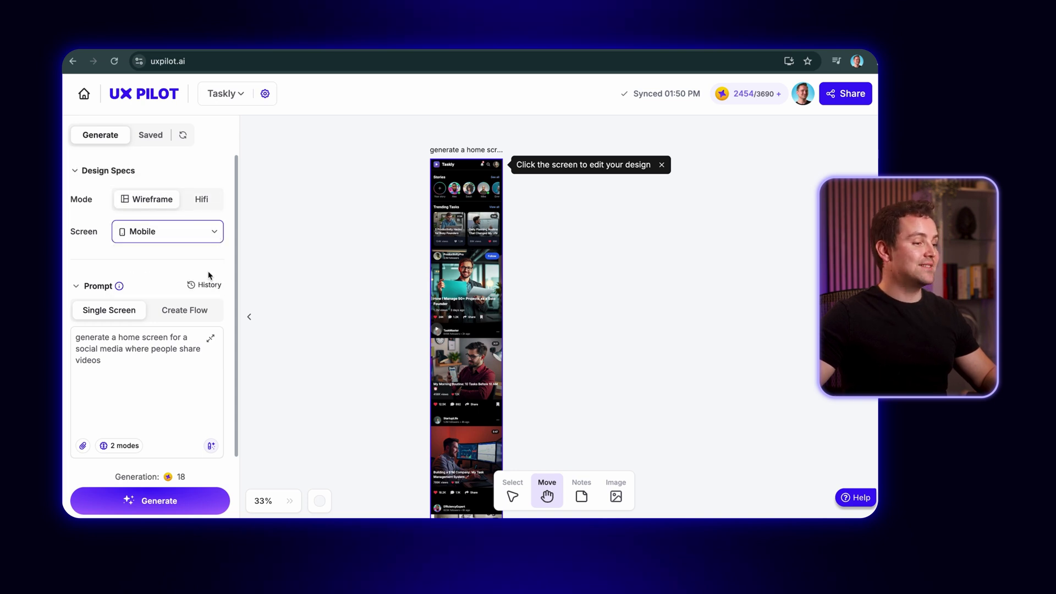
Replace the prompt with 'Create a modern app called taskly that helps busy founders manage their to do list'
{"action": "left_click", "coordinate": [110, 364]}
{"action": "key", "text": "ctrl+a"}
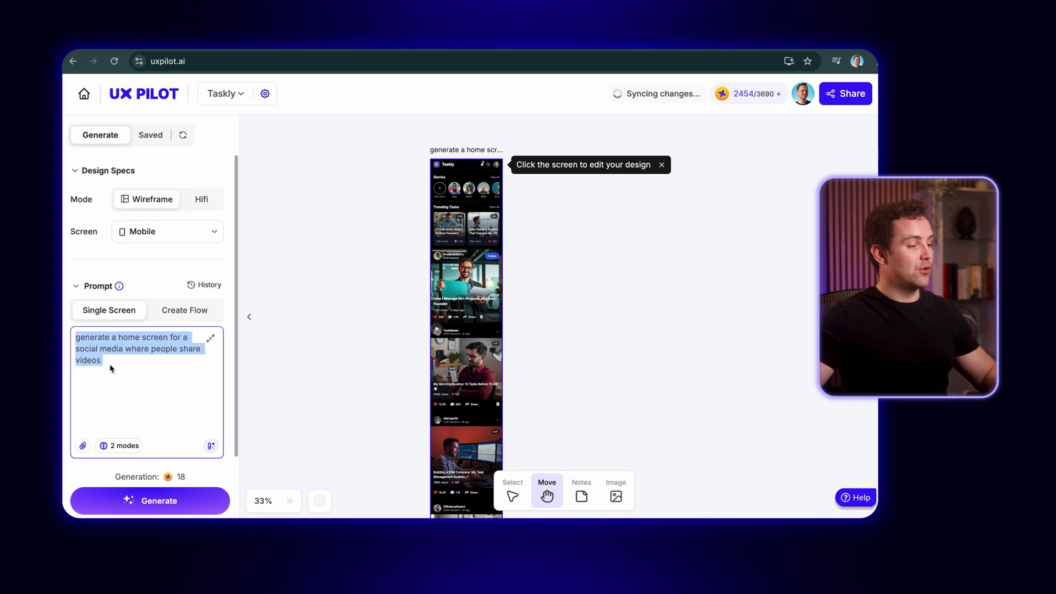
{"action": "key", "text": "BackSpace"}
{"action": "type", "text": "Create a modern"}
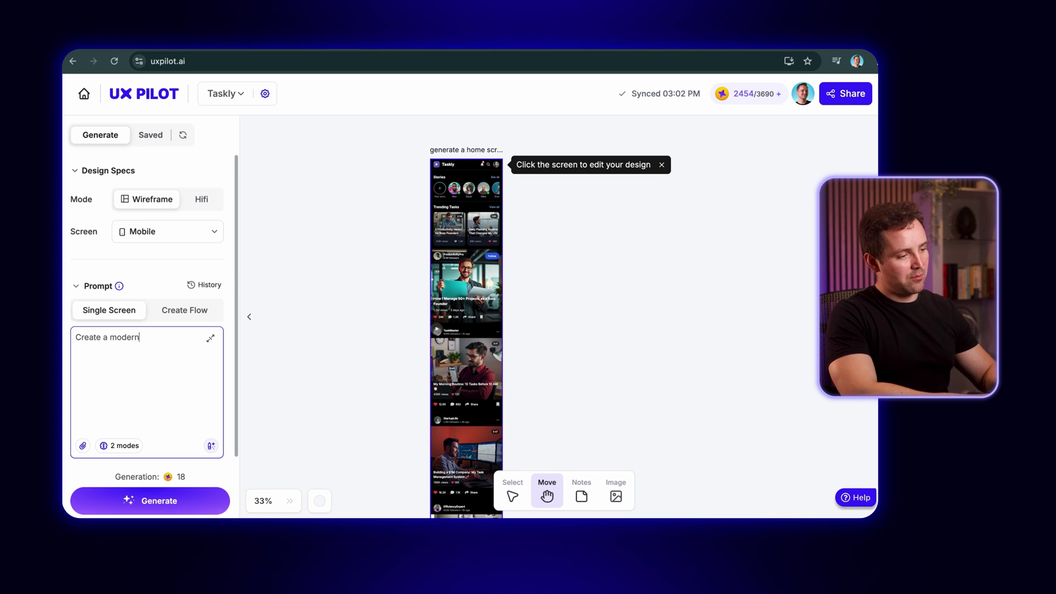
{"action": "type", "text": " app called taskly that hel"}
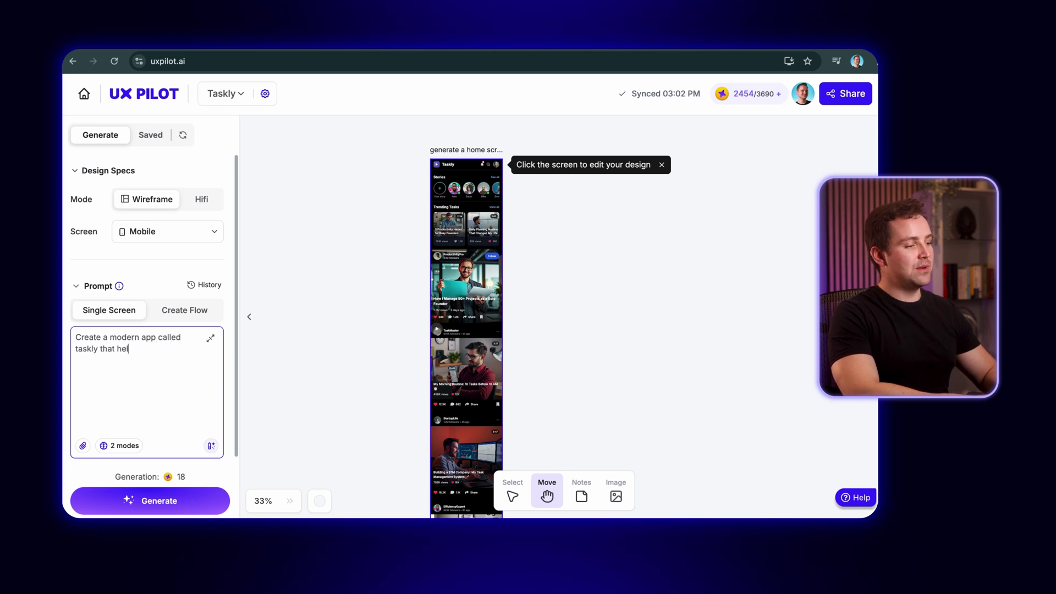
{"action": "type", "text": "ps busy founders manage their "}
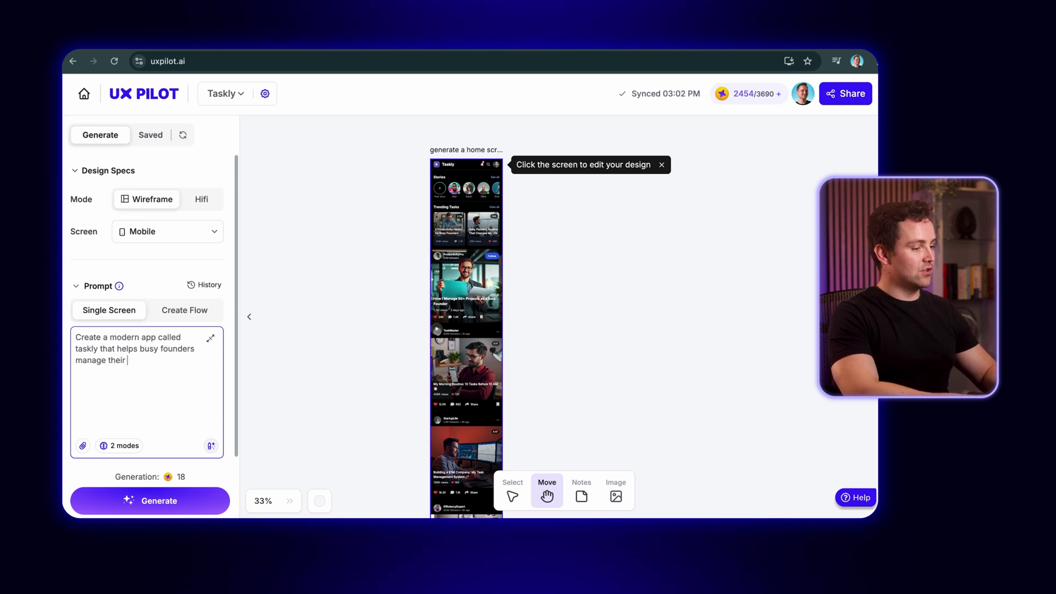
{"action": "type", "text": "to do list"}
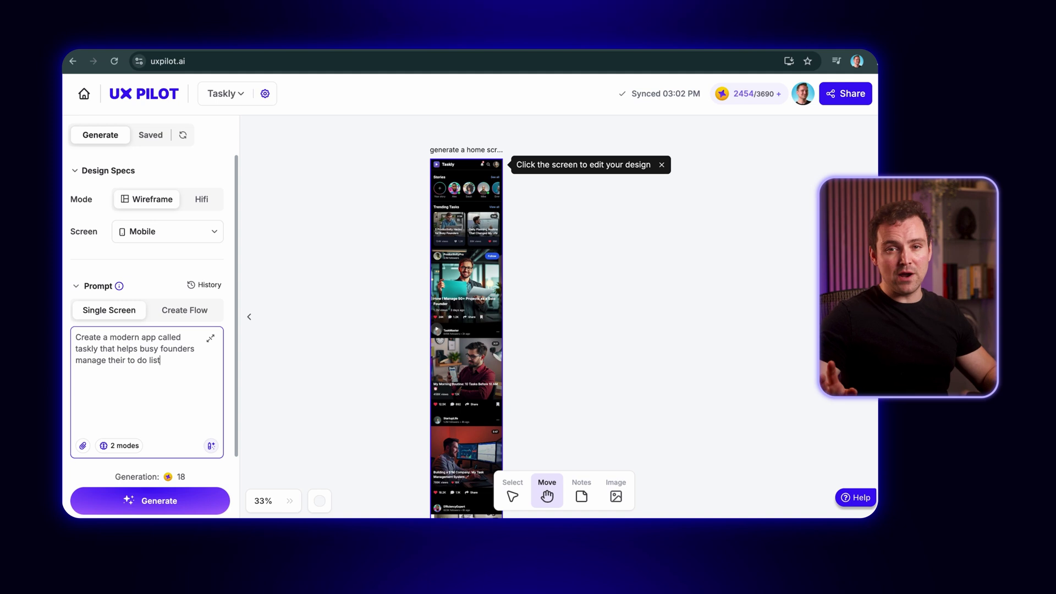
Enhance the Taskly prompt into a detailed dashboard requirement and read through it
{"action": "left_click", "coordinate": [211, 445]}
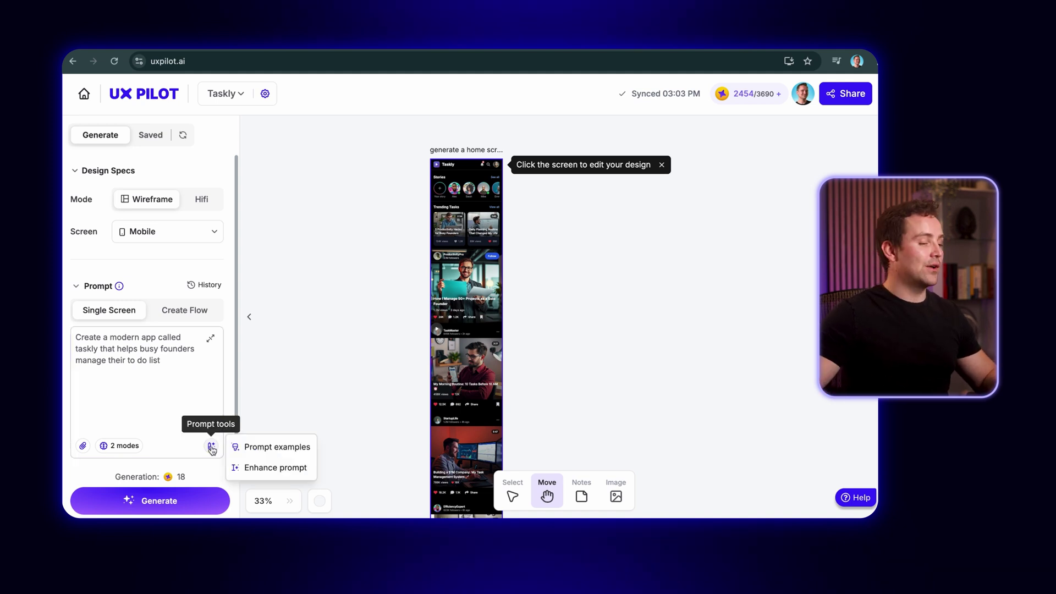
{"action": "left_click", "coordinate": [277, 469]}
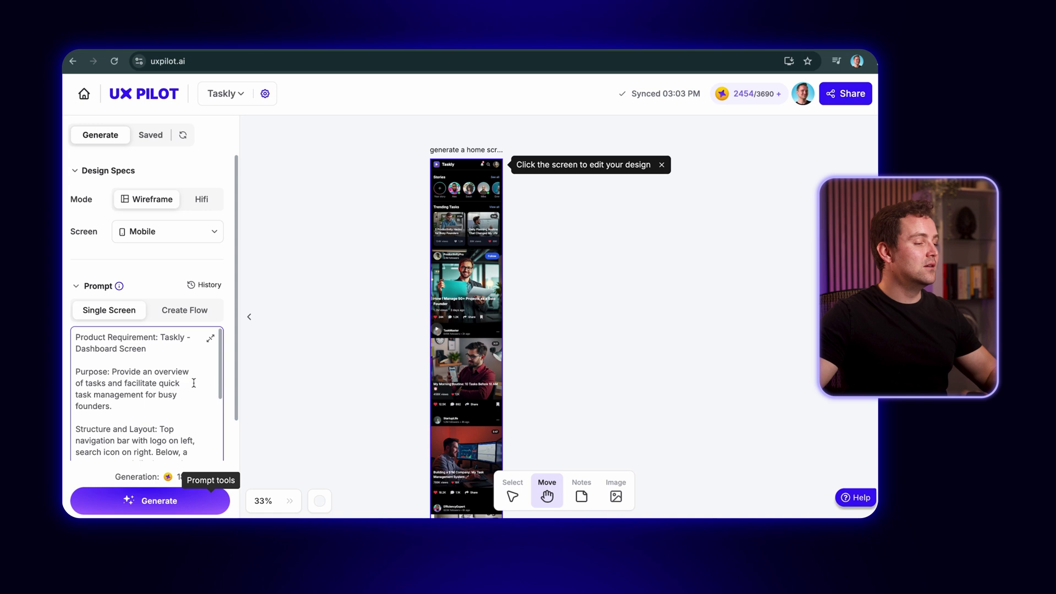
{"action": "scroll", "coordinate": [194, 383], "scroll_direction": "down", "scroll_amount": 5}
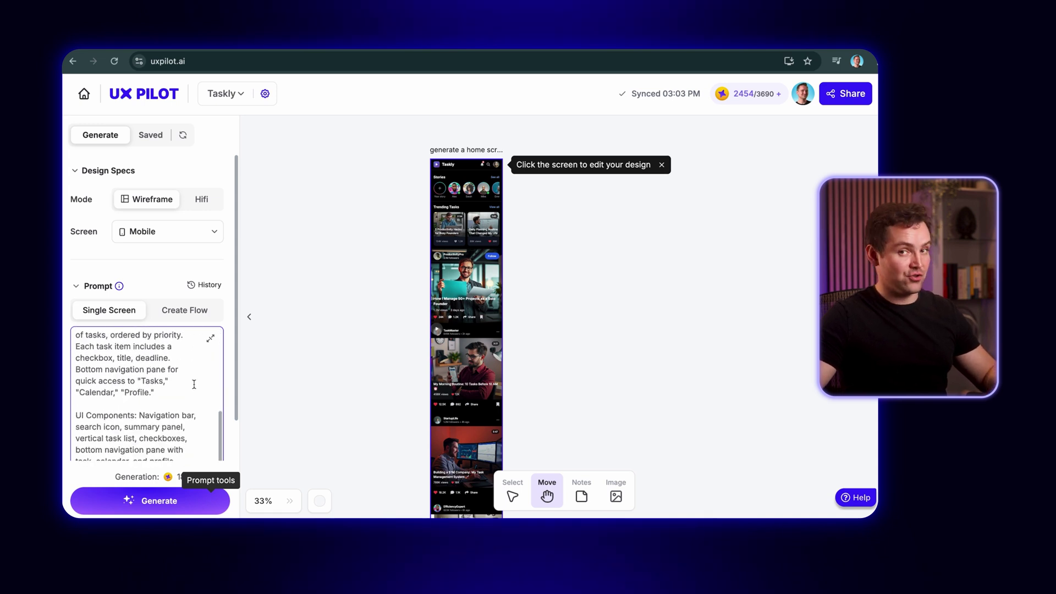
{"action": "scroll", "coordinate": [193, 384], "scroll_direction": "down", "scroll_amount": 3}
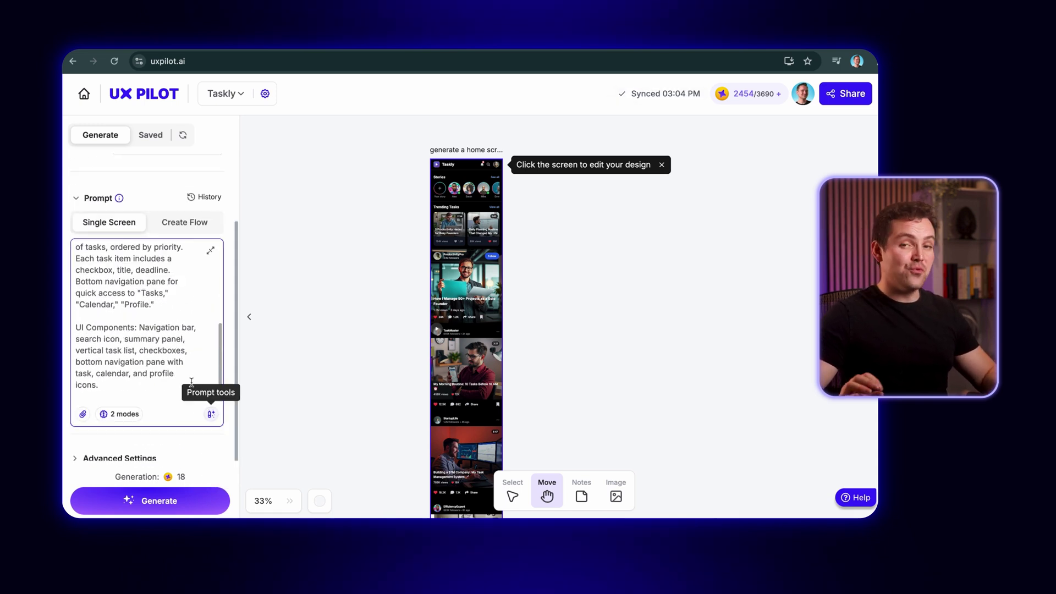
{"action": "scroll", "coordinate": [191, 383], "scroll_direction": "up", "scroll_amount": 1}
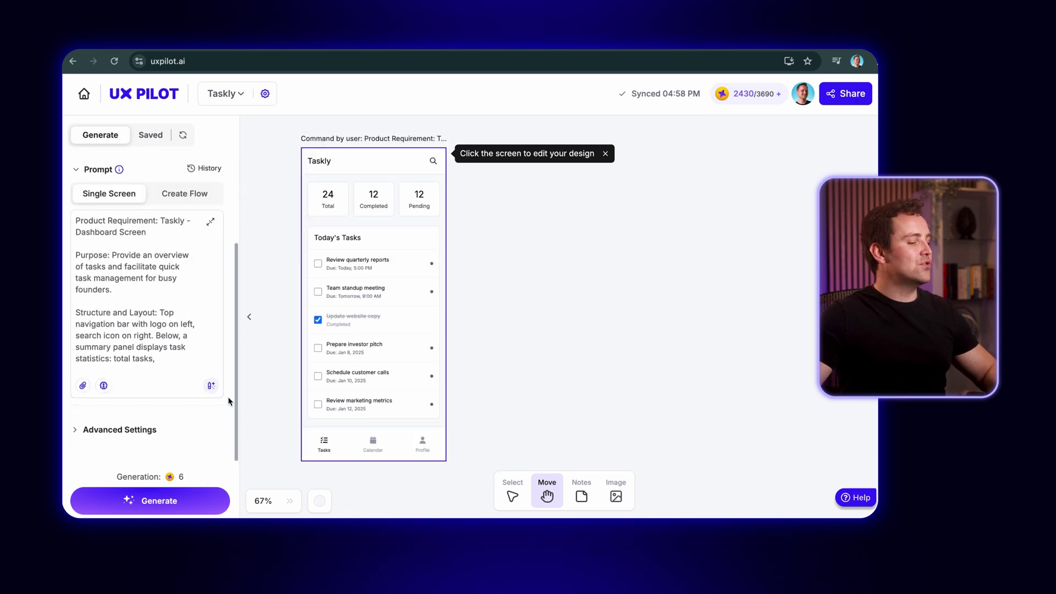
Switch on Deep Design, raising the cost to 12, and change to Create Flow mode
{"action": "left_click", "coordinate": [104, 386]}
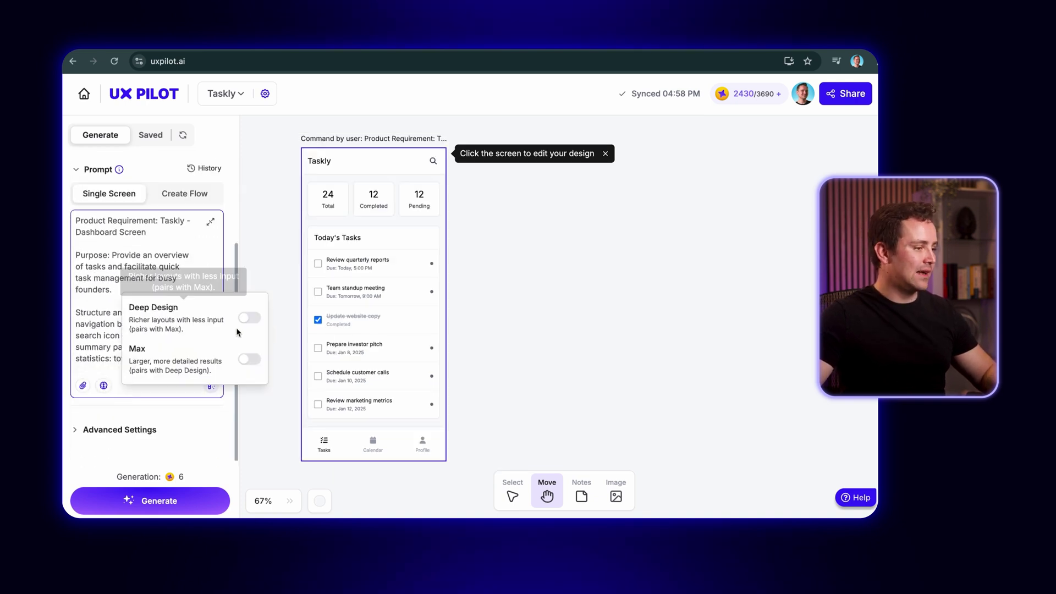
{"action": "left_click", "coordinate": [252, 320]}
{"action": "left_click", "coordinate": [287, 370]}
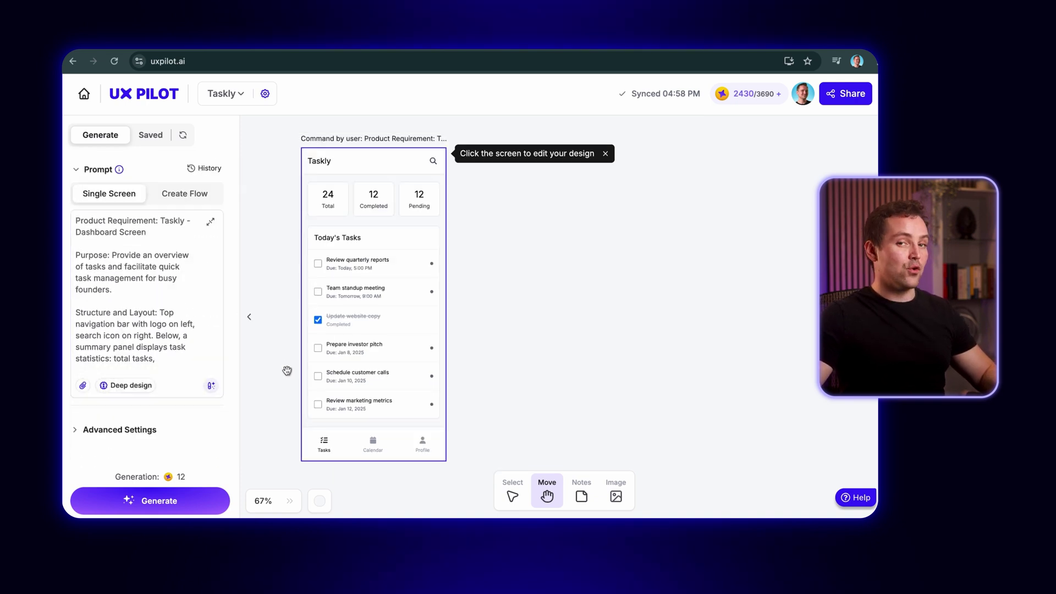
{"action": "left_click", "coordinate": [188, 200]}
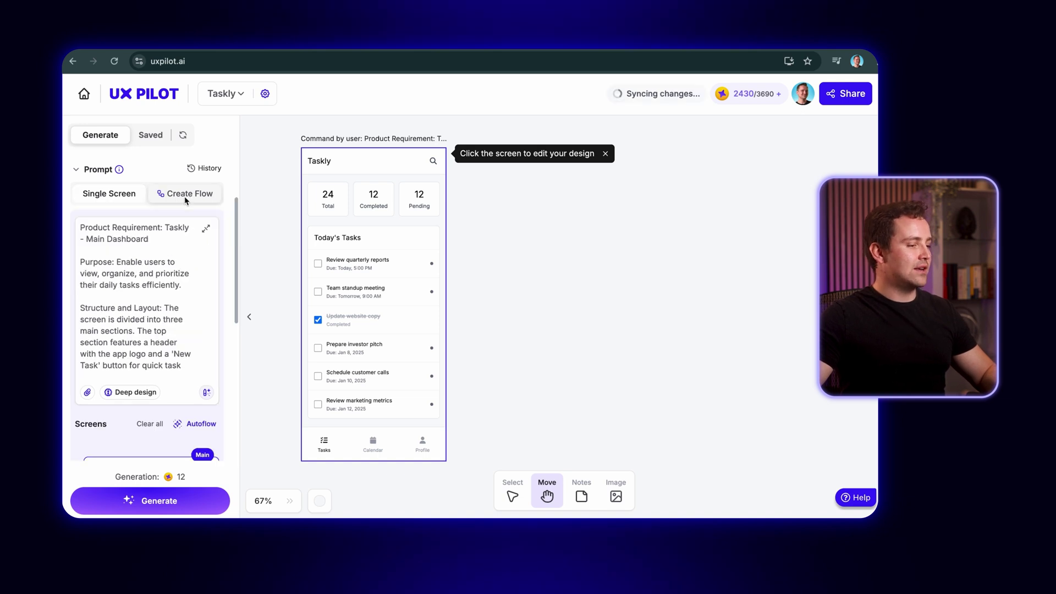
Autoflow the Taskly screens, add a calendar of tasks and deadlines, and generate the flow
{"action": "left_click", "coordinate": [185, 424]}
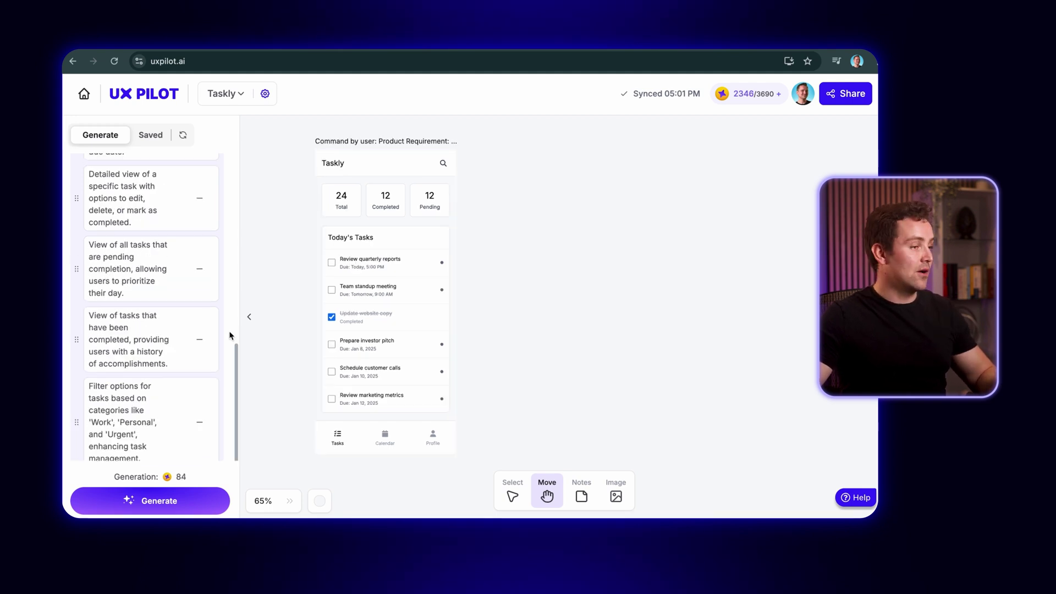
{"action": "scroll", "coordinate": [223, 335], "scroll_direction": "up", "scroll_amount": 10}
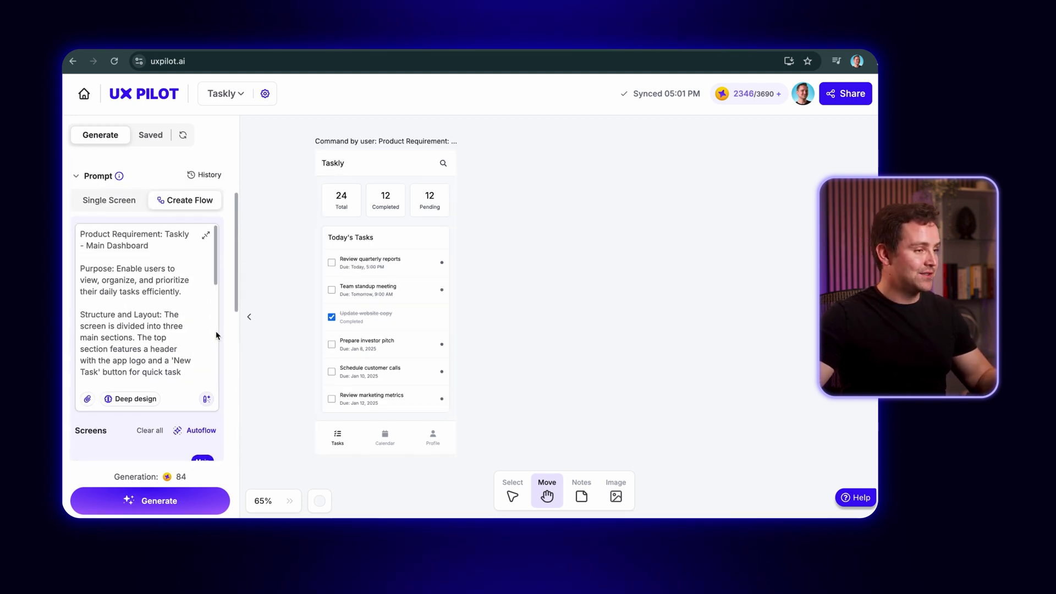
{"action": "scroll", "coordinate": [216, 336], "scroll_direction": "down", "scroll_amount": 15}
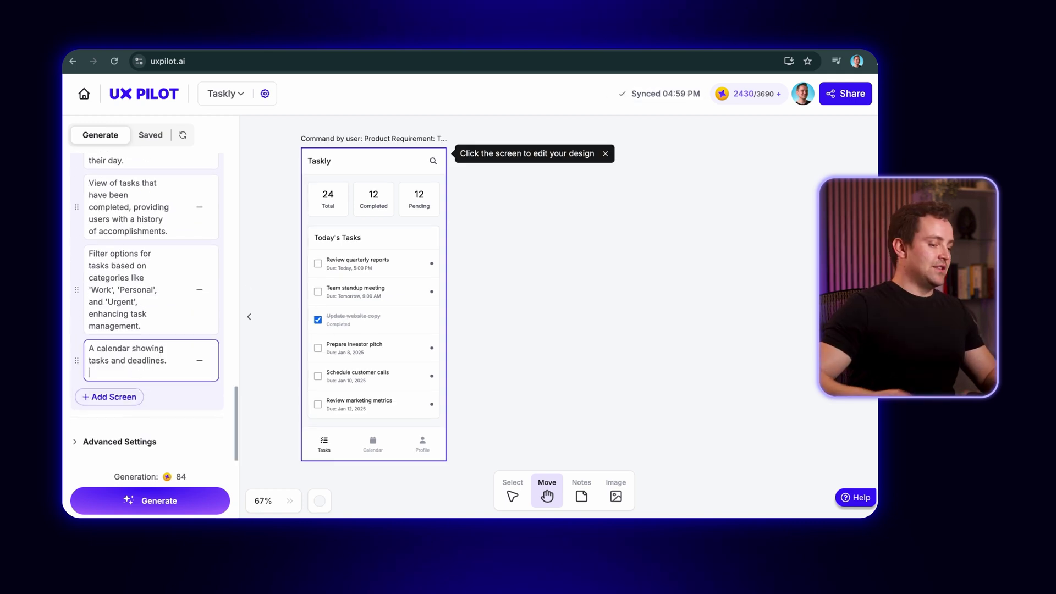
{"action": "left_click", "coordinate": [171, 501]}
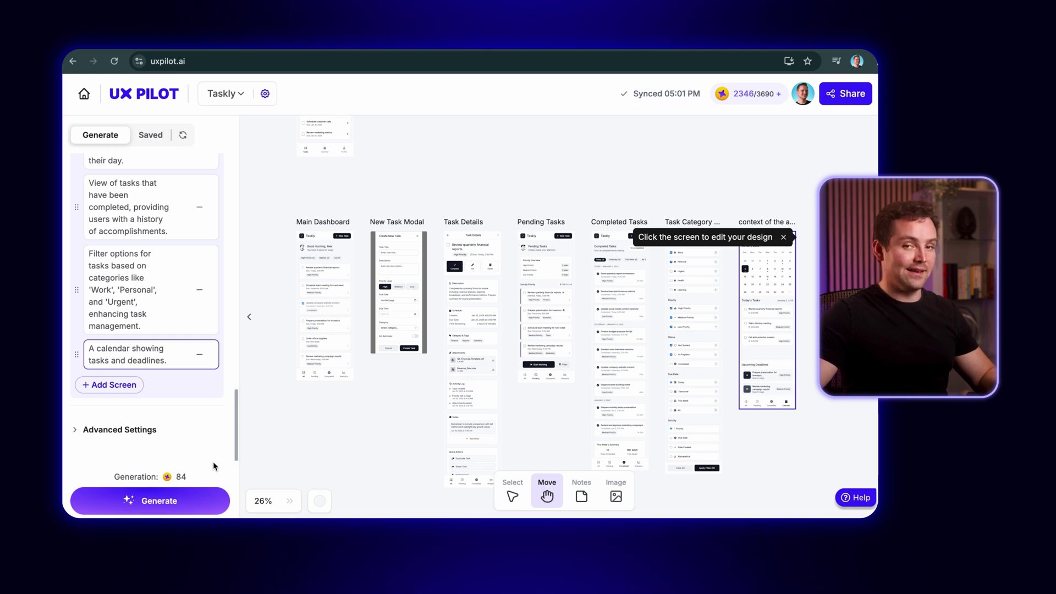
Pan across the seven generated Taskly flow screens, from Pending and Completed to the calendar
{"action": "scroll", "coordinate": [643, 217], "scroll_direction": "up", "scroll_amount": 5}
{"action": "left_click_drag", "start_coordinate": [644, 217], "coordinate": [554, 215]}
{"action": "left_click_drag", "start_coordinate": [729, 217], "coordinate": [555, 220]}
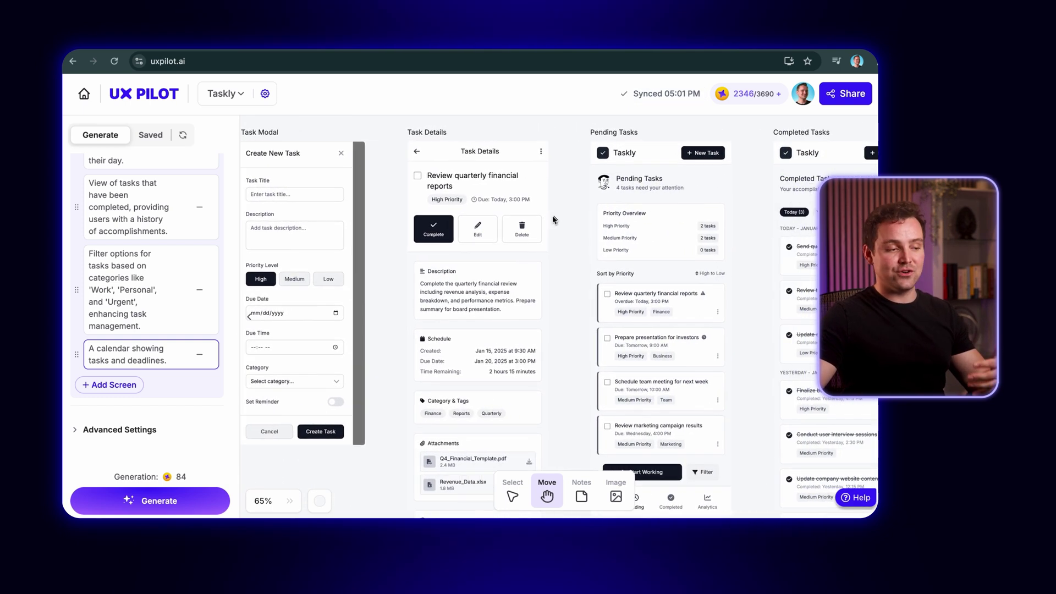
{"action": "left_click_drag", "start_coordinate": [696, 208], "coordinate": [536, 197]}
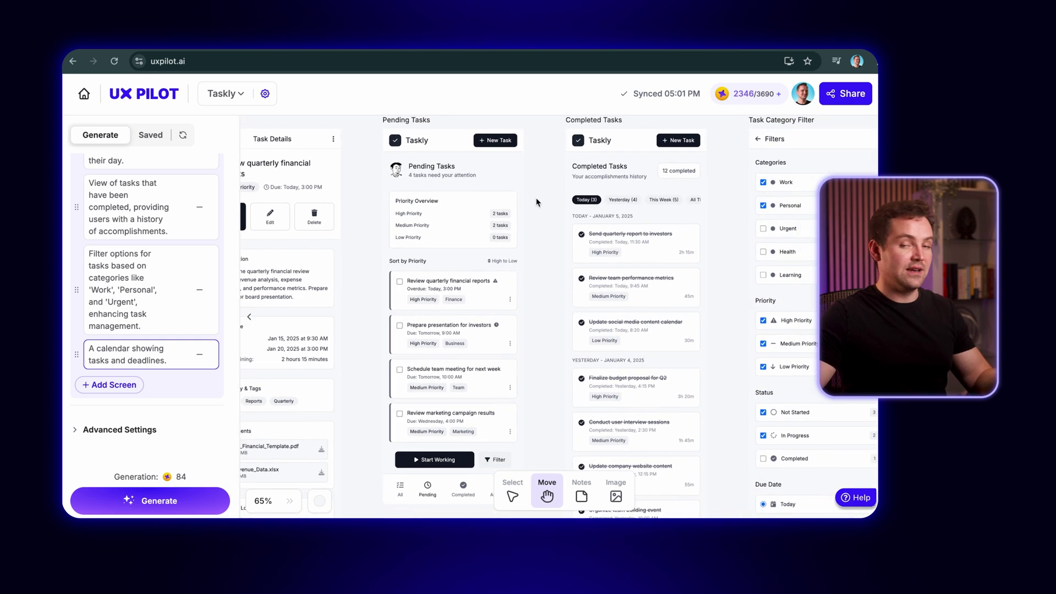
{"action": "left_click_drag", "start_coordinate": [717, 219], "coordinate": [619, 254]}
{"action": "left_click_drag", "start_coordinate": [820, 283], "coordinate": [655, 275]}
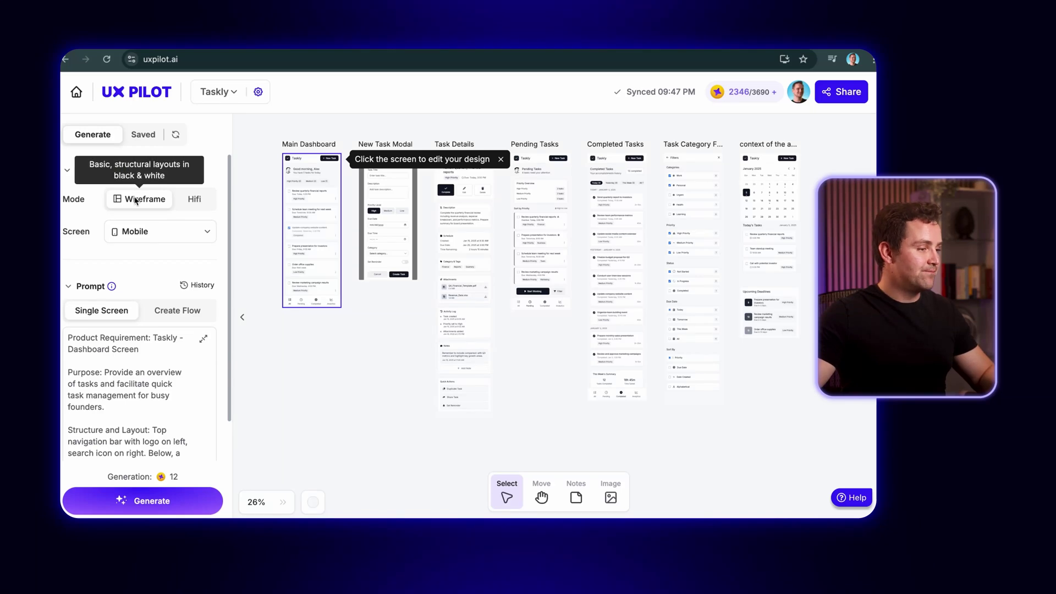
Generate the Taskly dashboard in Hifi mode and pan to its lower tasks and bottom navigation
{"action": "left_click", "coordinate": [188, 202]}
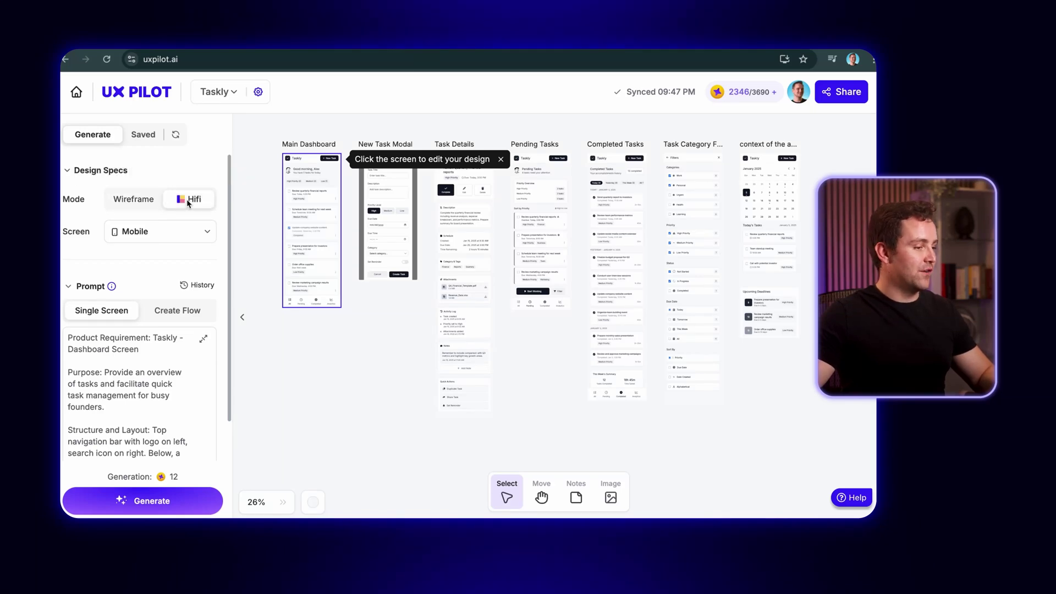
{"action": "scroll", "coordinate": [168, 376], "scroll_direction": "down", "scroll_amount": 6}
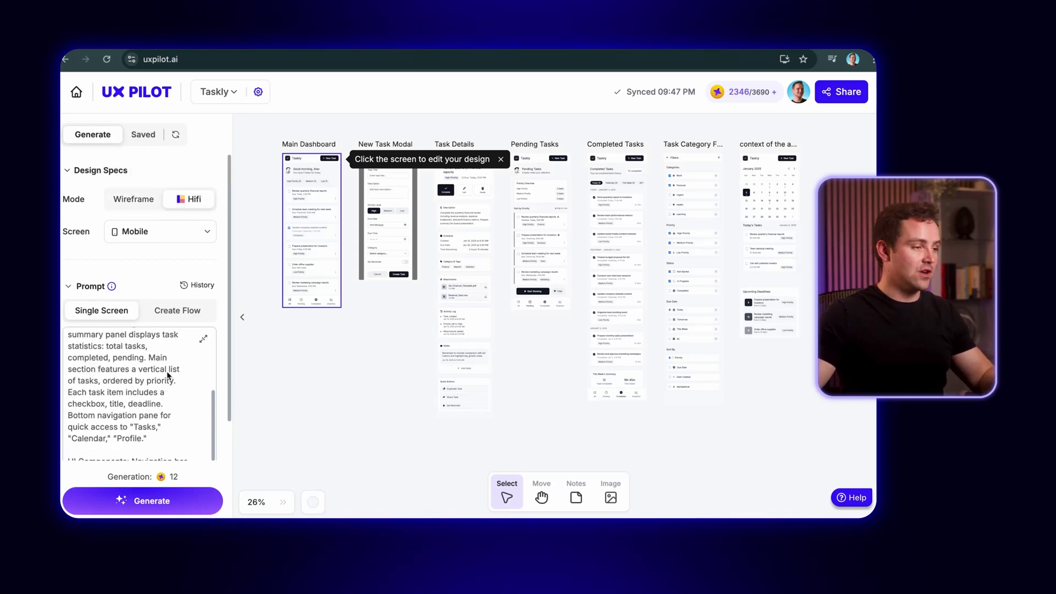
{"action": "scroll", "coordinate": [168, 376], "scroll_direction": "down", "scroll_amount": 4}
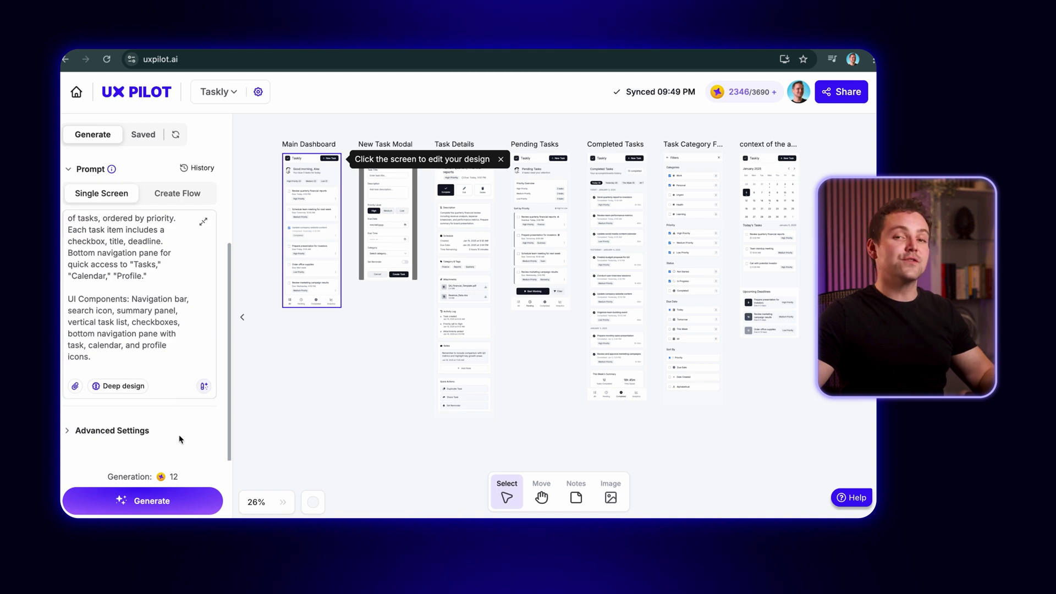
{"action": "left_click", "coordinate": [156, 503]}
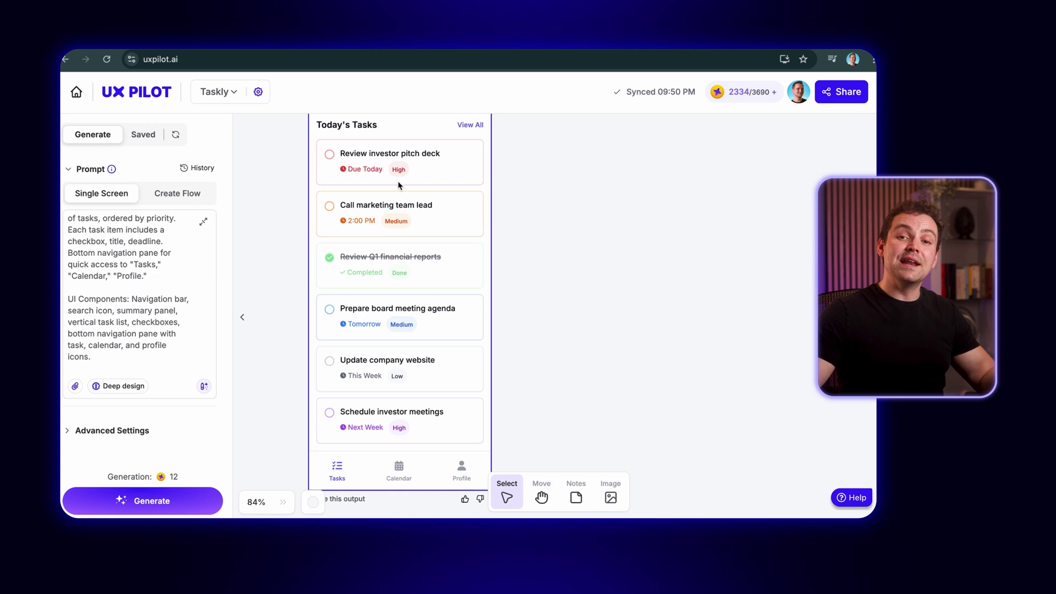
{"action": "left_click", "coordinate": [541, 495]}
{"action": "scroll", "coordinate": [372, 215], "scroll_direction": "up", "scroll_amount": 4}
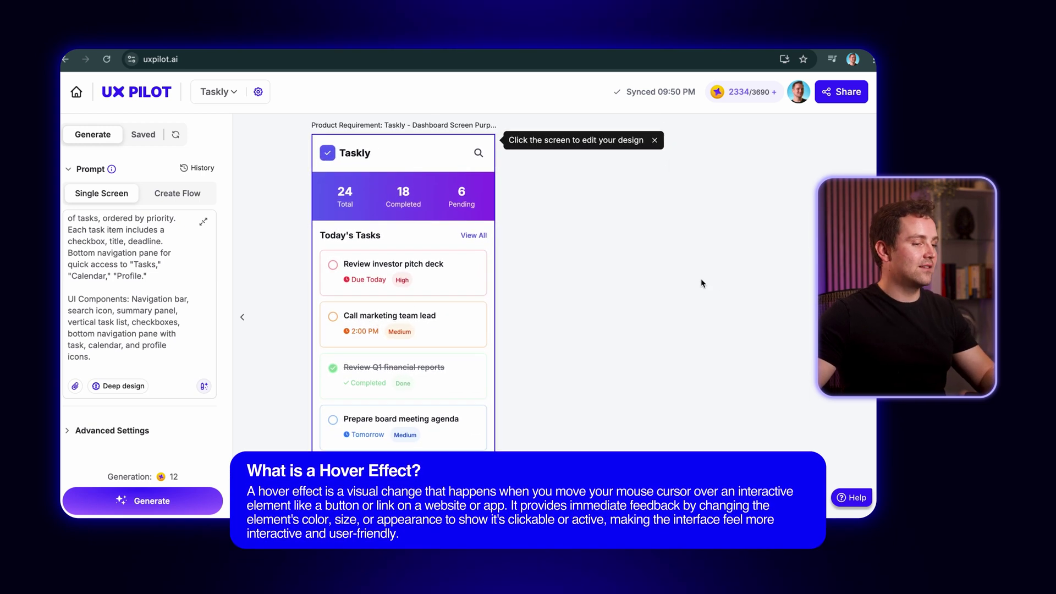
{"action": "mouse_move", "coordinate": [602, 379]}
{"action": "left_mouse_down"}
{"action": "mouse_move", "coordinate": [609, 231]}
{"action": "mouse_move", "coordinate": [613, 369]}
{"action": "left_mouse_up"}
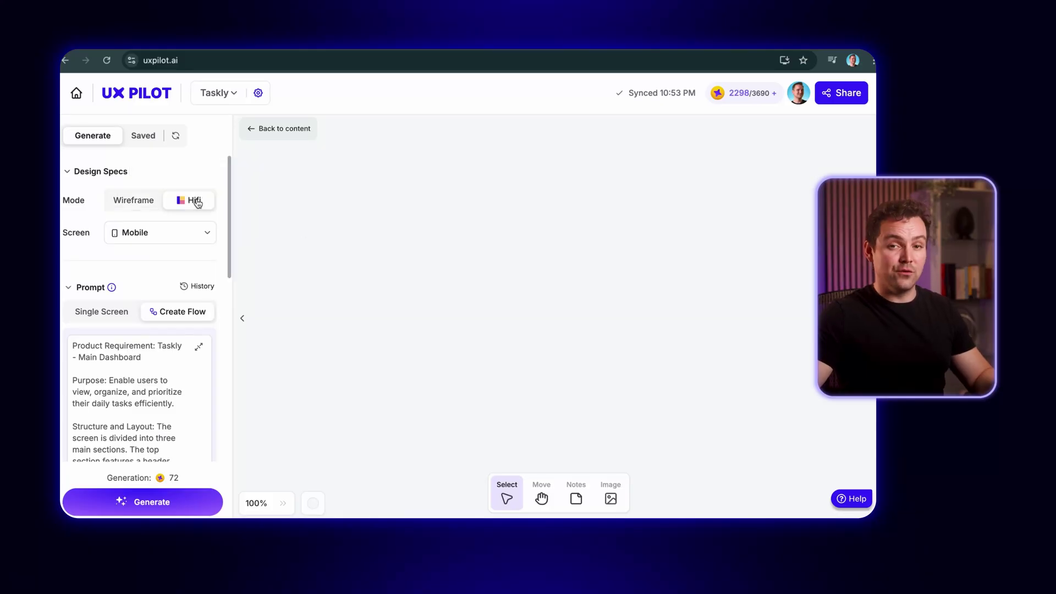
Turn on Max and generate the six coloured Taskly screens, from Dashboard to Completed Tasks
{"action": "scroll", "coordinate": [226, 347], "scroll_direction": "down", "scroll_amount": 4}
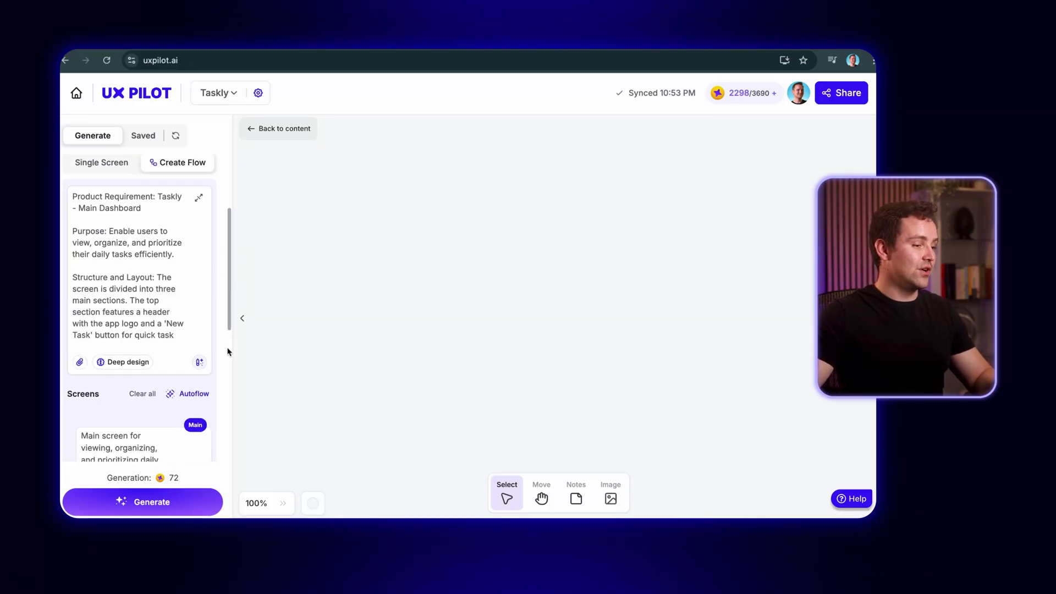
{"action": "left_click", "coordinate": [122, 309]}
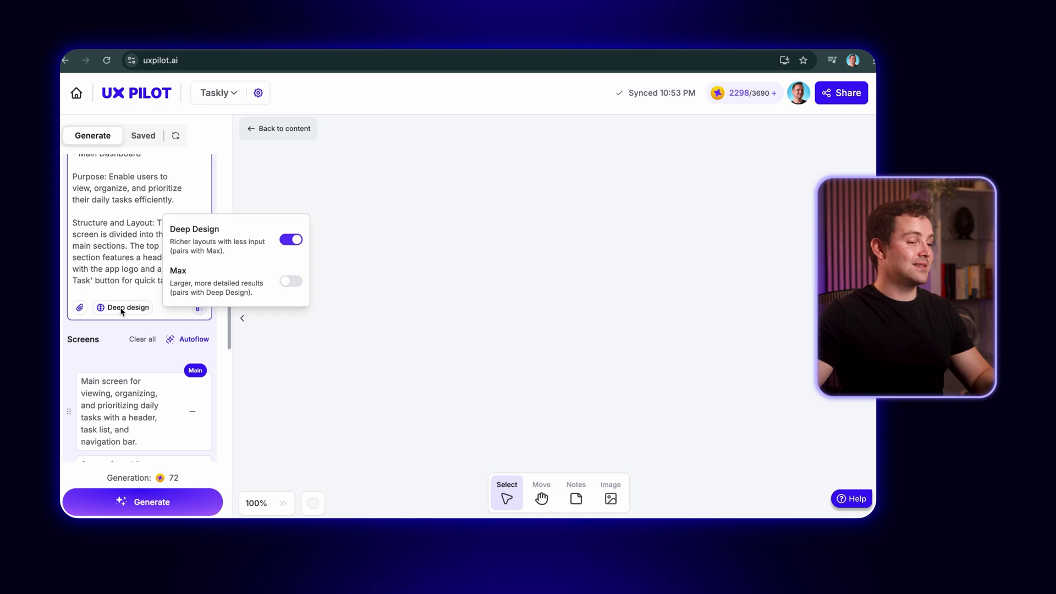
{"action": "left_click", "coordinate": [285, 286]}
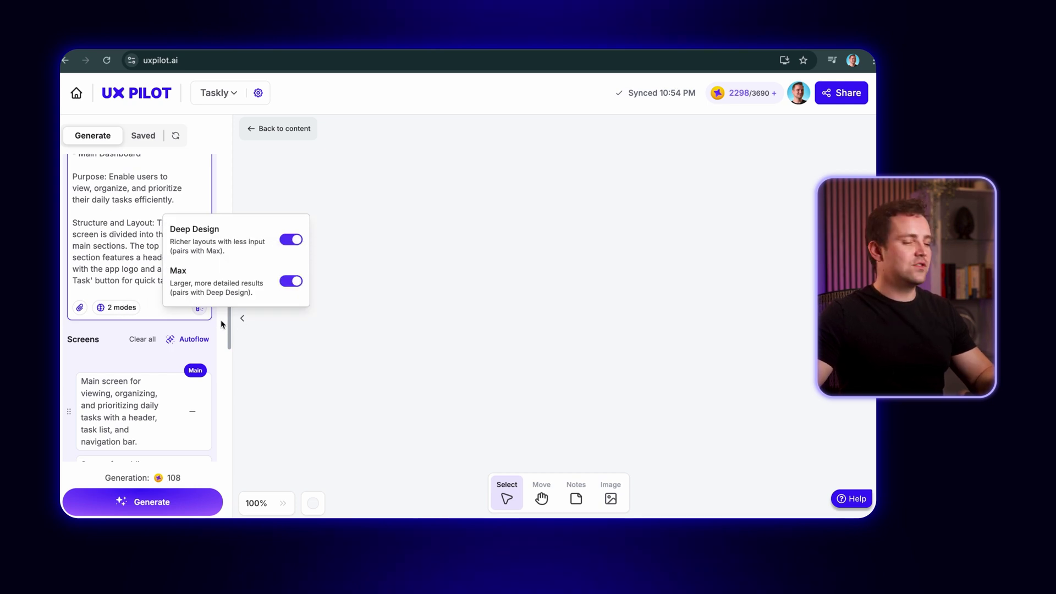
{"action": "scroll", "coordinate": [218, 323], "scroll_direction": "down", "scroll_amount": 8}
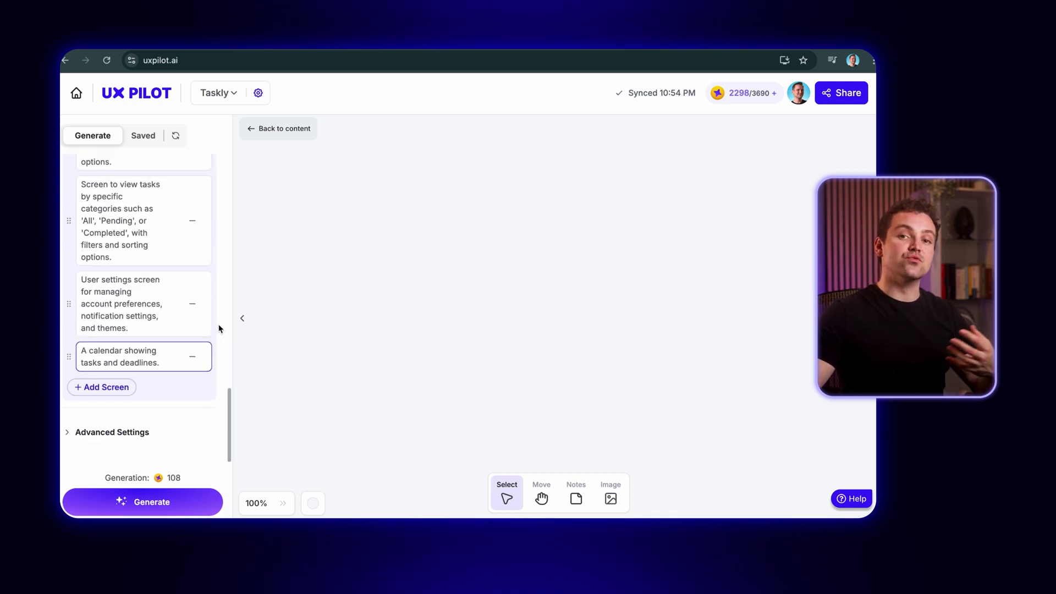
{"action": "left_click", "coordinate": [156, 501]}
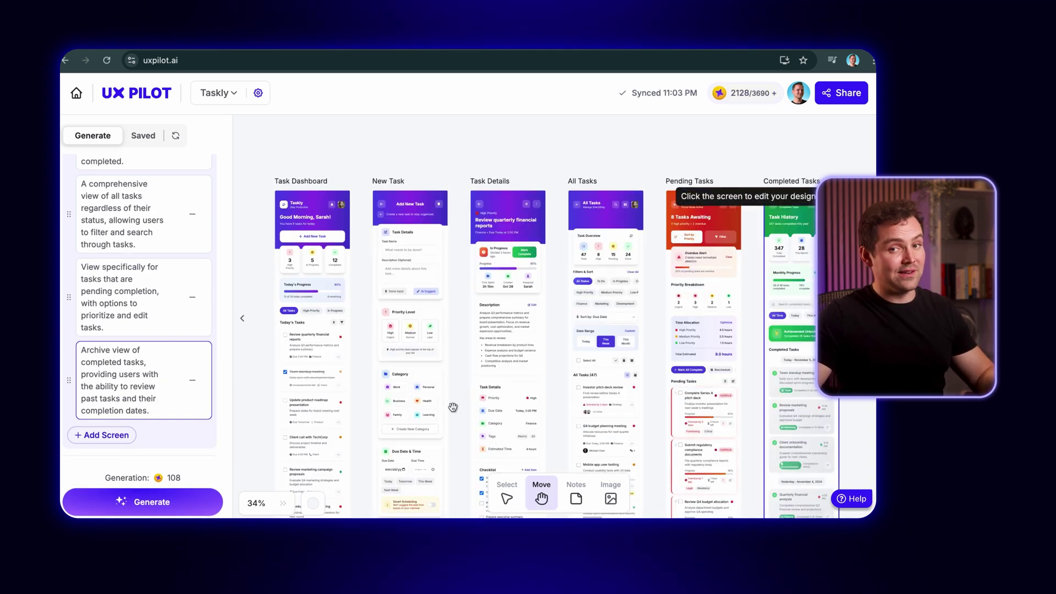
{"action": "scroll", "coordinate": [453, 407], "scroll_direction": "down", "scroll_amount": 2}
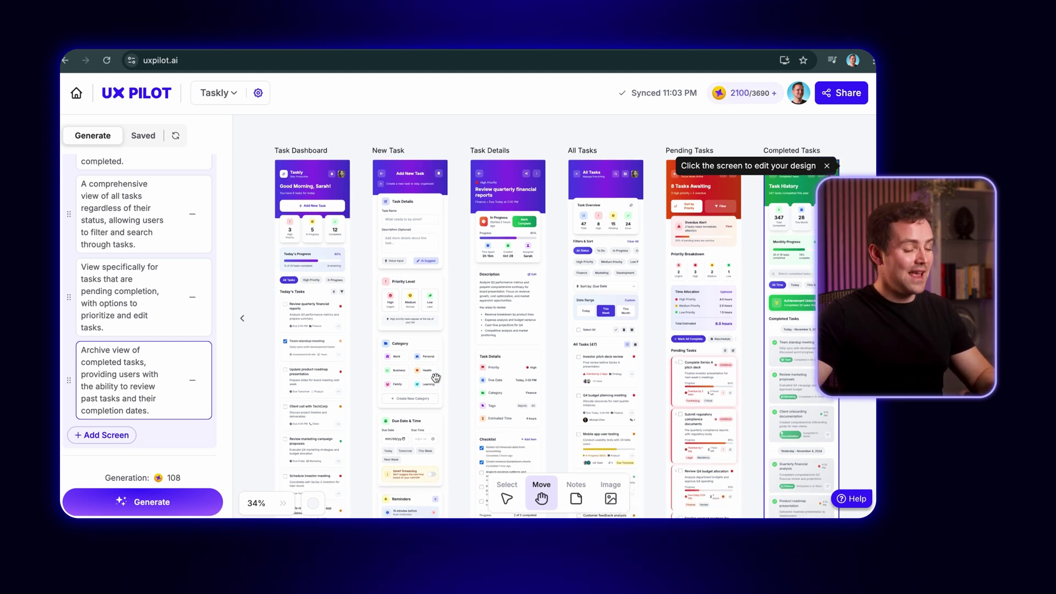
{"action": "scroll", "coordinate": [438, 361], "scroll_direction": "down", "scroll_amount": 15}
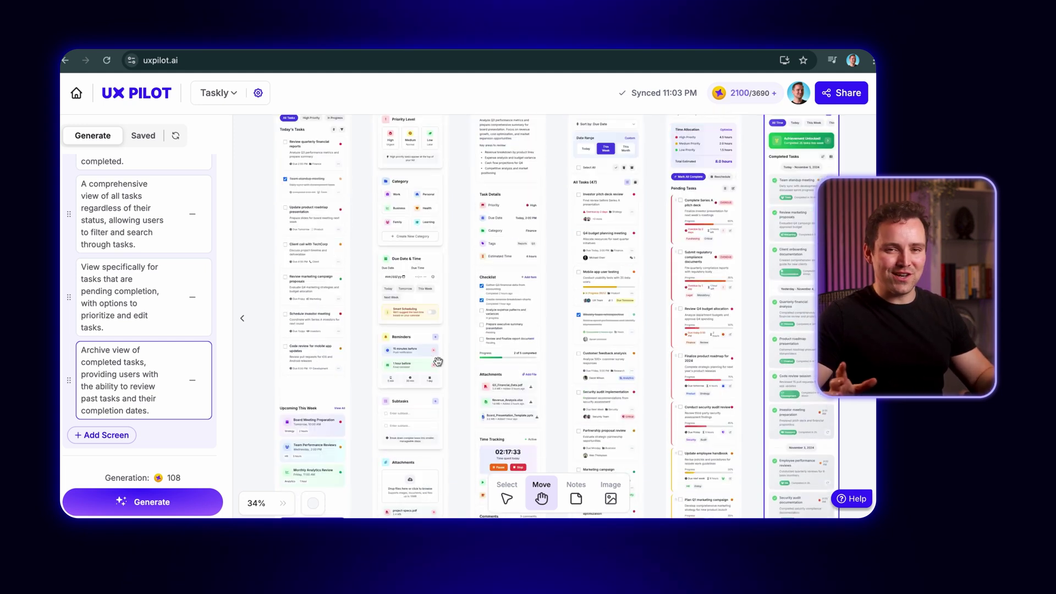
{"action": "scroll", "coordinate": [442, 374], "scroll_direction": "up", "scroll_amount": 12}
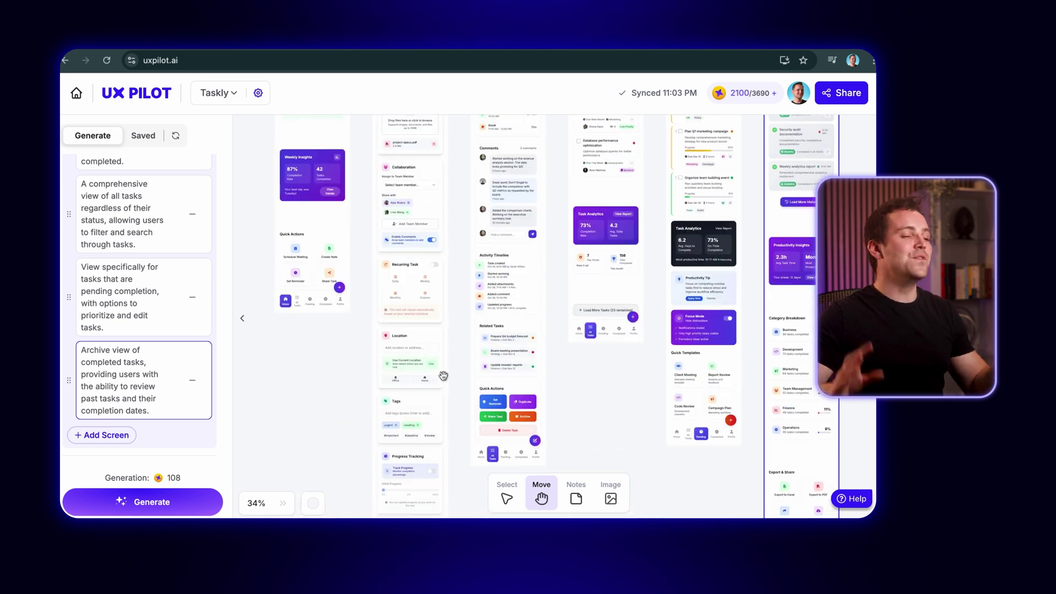
{"action": "scroll", "coordinate": [444, 376], "scroll_direction": "up", "scroll_amount": 5}
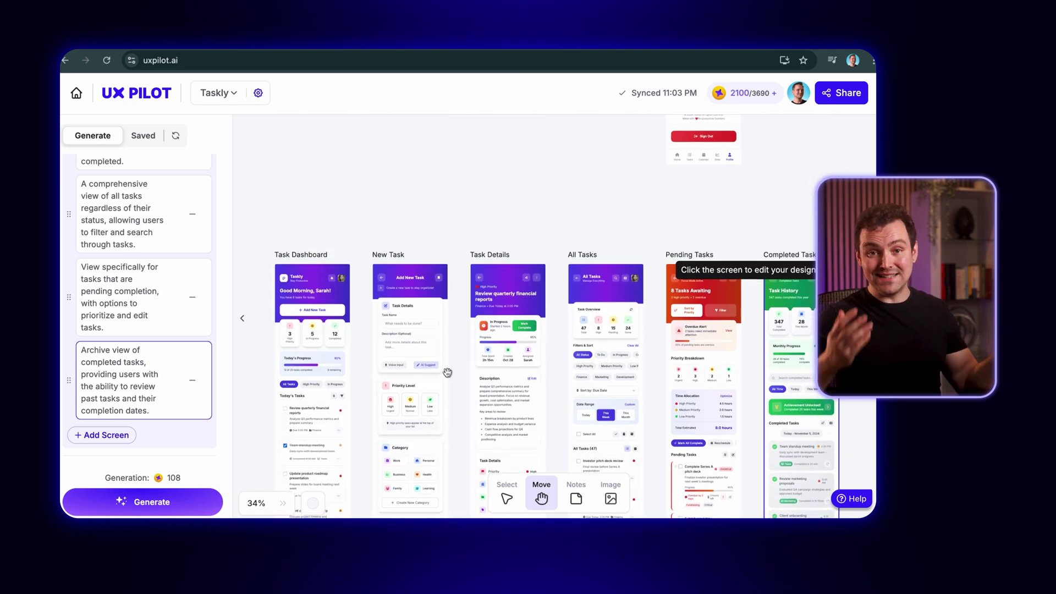
{"action": "scroll", "coordinate": [330, 350], "scroll_direction": "up", "scroll_amount": 2}
{"action": "scroll", "coordinate": [318, 338], "scroll_direction": "up", "scroll_amount": 4}
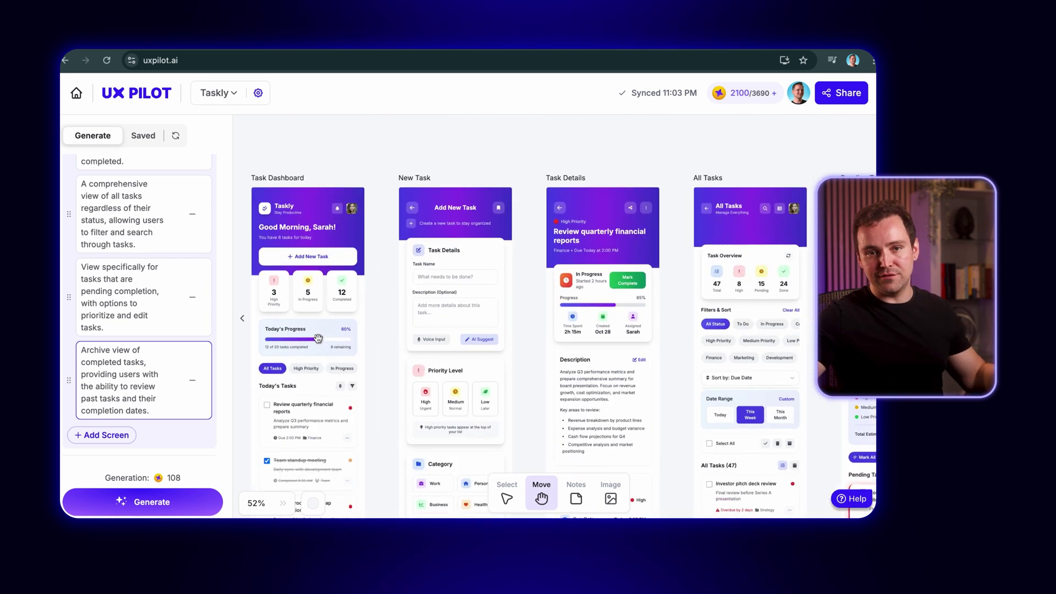
{"action": "scroll", "coordinate": [391, 282], "scroll_direction": "right", "scroll_amount": 5}
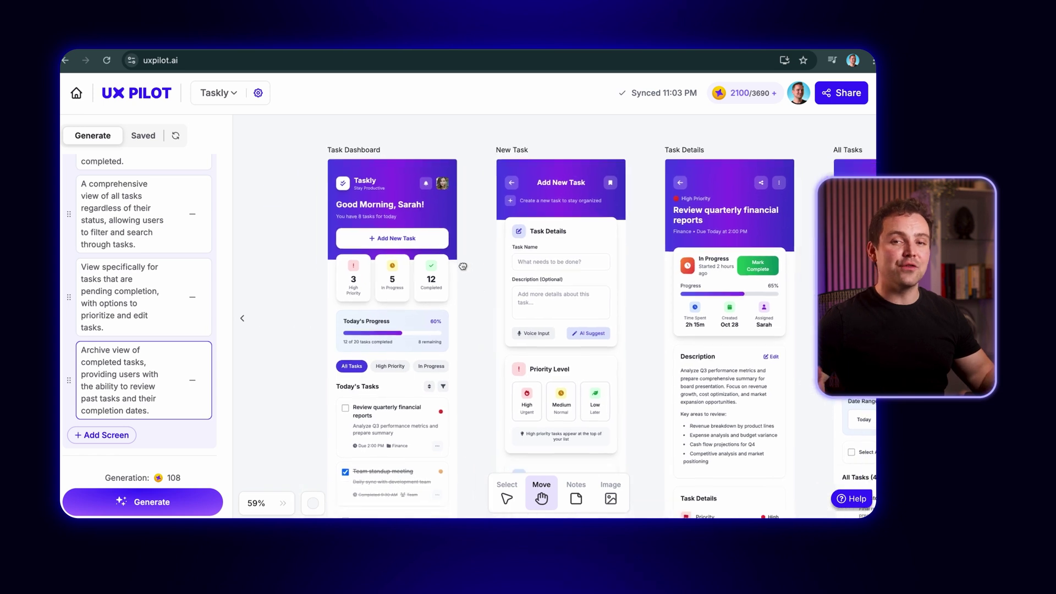
{"action": "scroll", "coordinate": [408, 333], "scroll_direction": "right", "scroll_amount": 8}
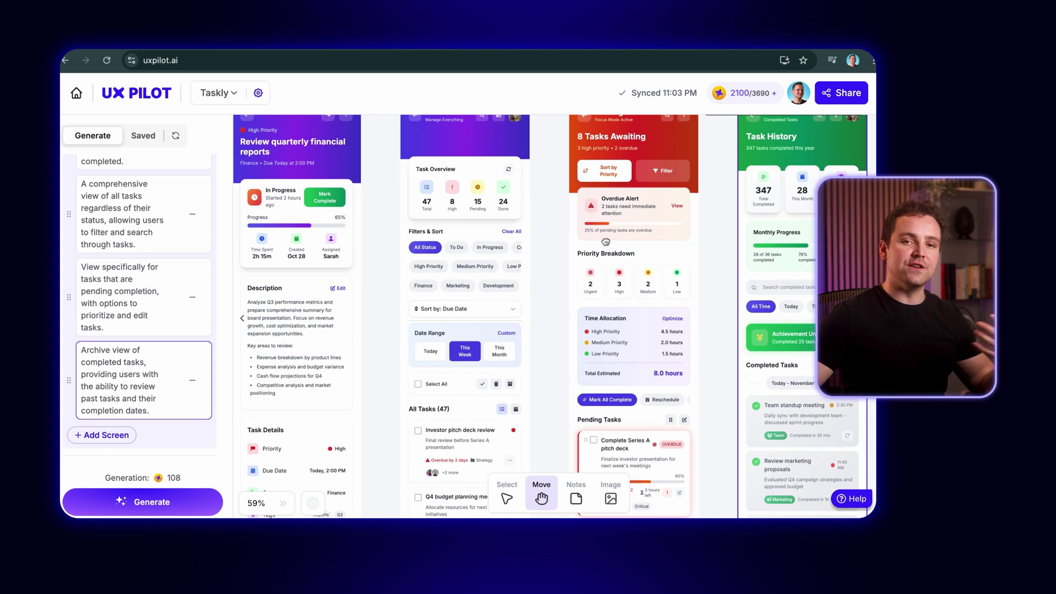
{"action": "scroll", "coordinate": [600, 363], "scroll_direction": "left", "scroll_amount": 10}
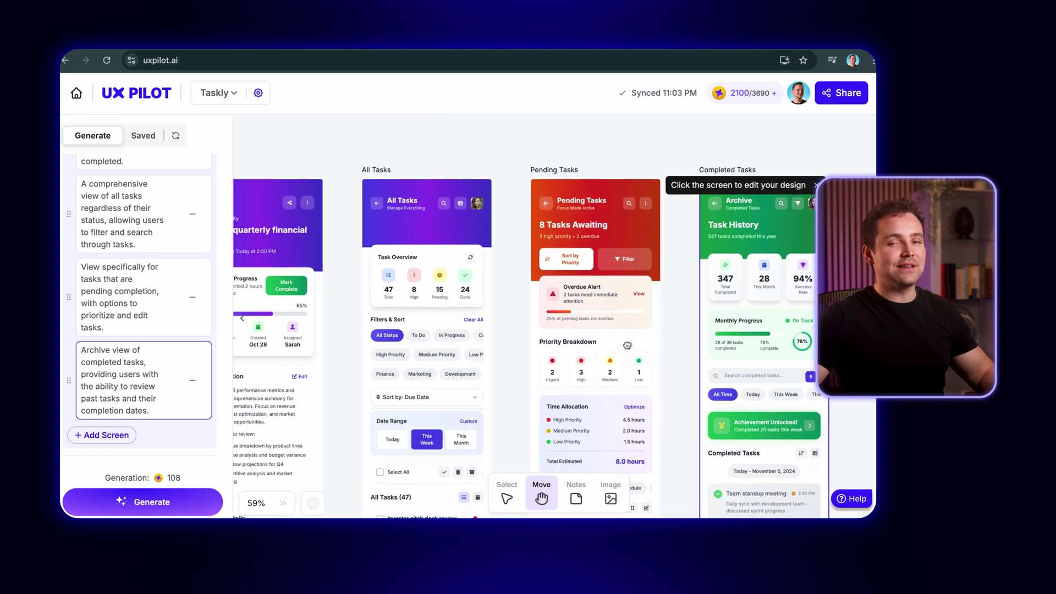
{"action": "scroll", "coordinate": [600, 297], "scroll_direction": "right", "scroll_amount": 2}
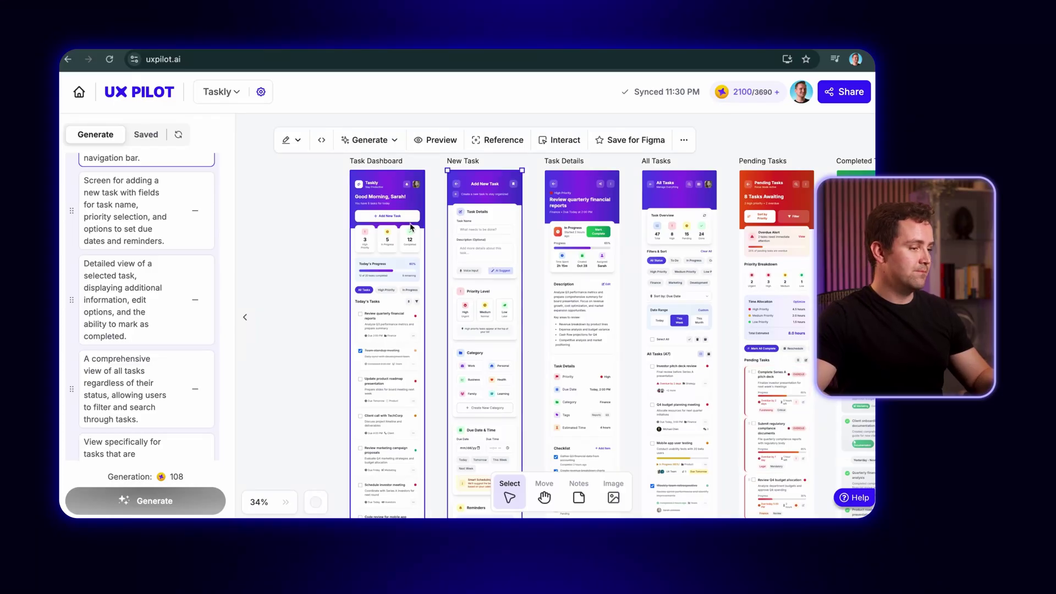
Use Manual Edit to change the New Task header title from 'Add New Task' to 'Create New Task'
{"action": "left_click", "coordinate": [289, 140]}
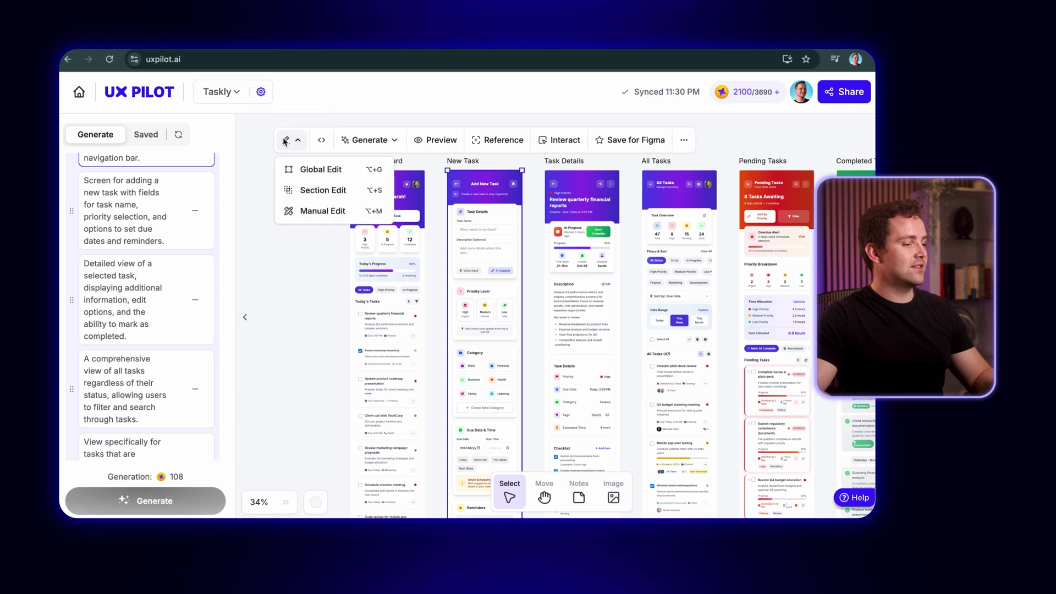
{"action": "left_click", "coordinate": [323, 211]}
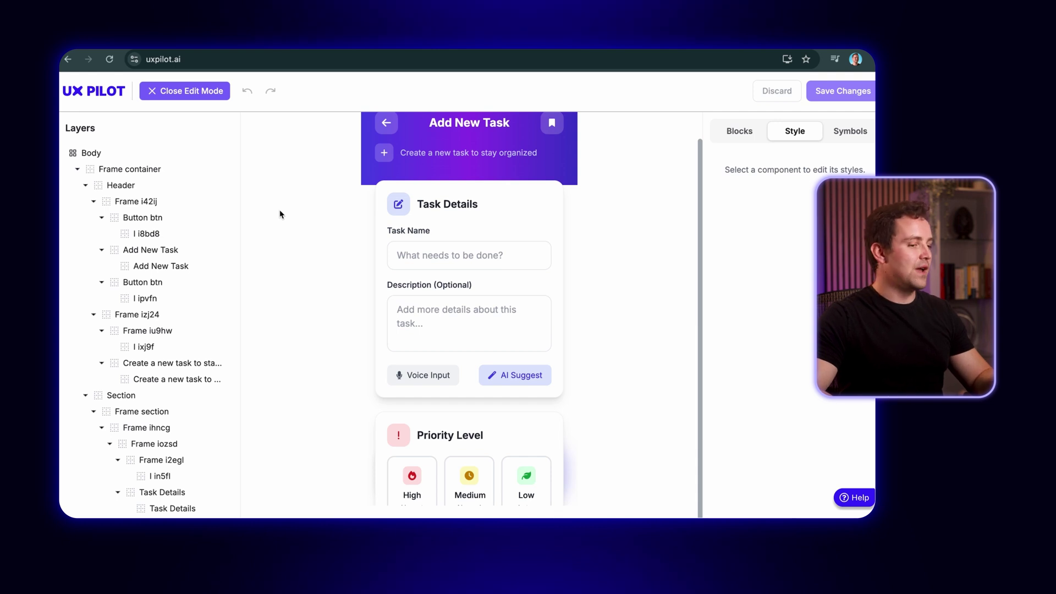
{"action": "left_click", "coordinate": [132, 190]}
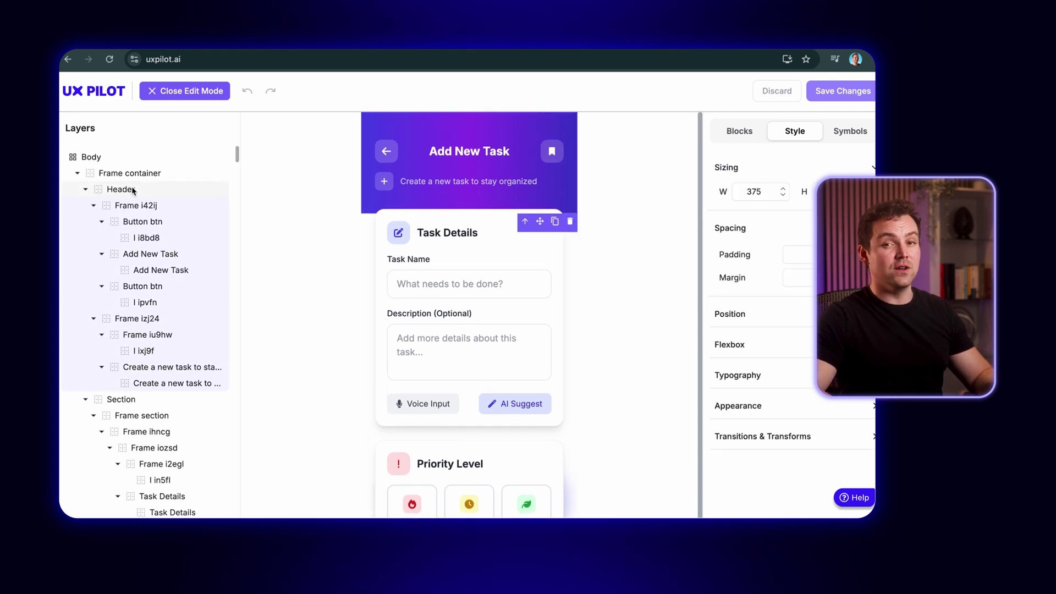
{"action": "double_click", "coordinate": [470, 152]}
{"action": "type", "text": "C"}
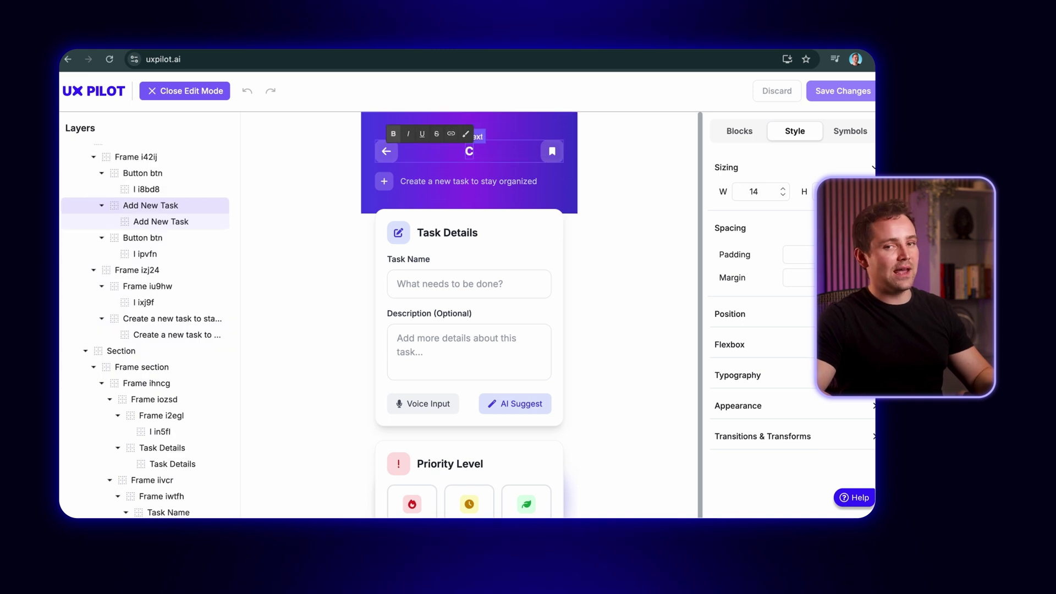
{"action": "type", "text": "reate New T"}
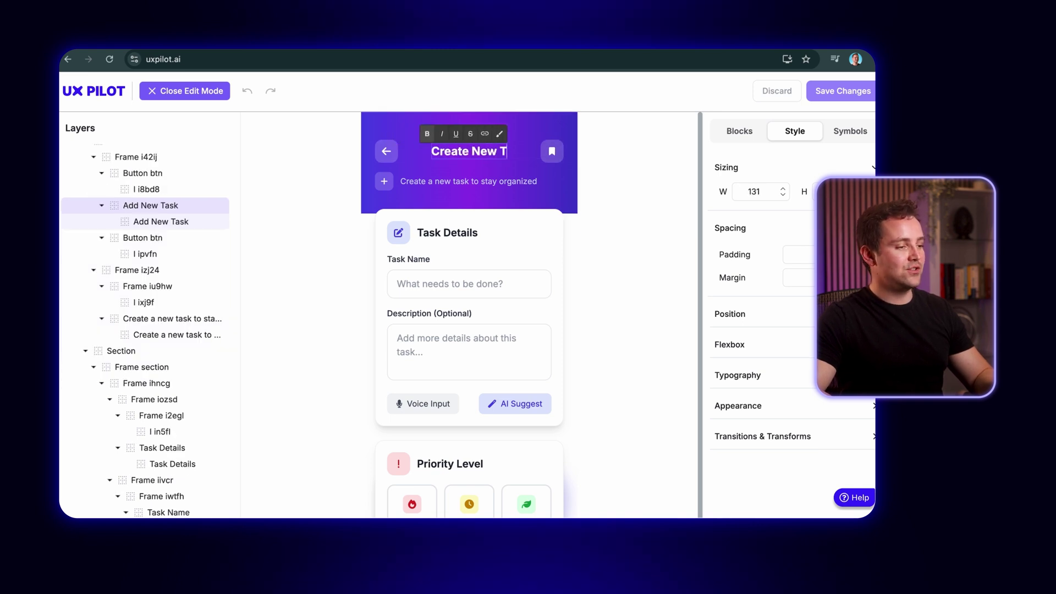
{"action": "type", "text": "ask"}
{"action": "scroll", "coordinate": [469, 330], "scroll_direction": "down", "scroll_amount": 5}
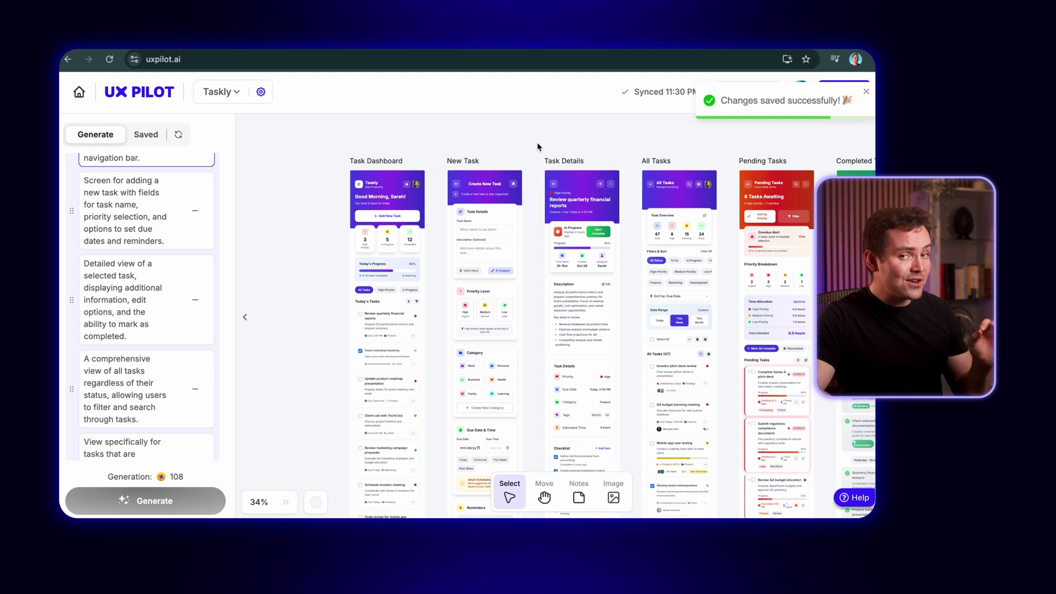
{"action": "left_click", "coordinate": [480, 253]}
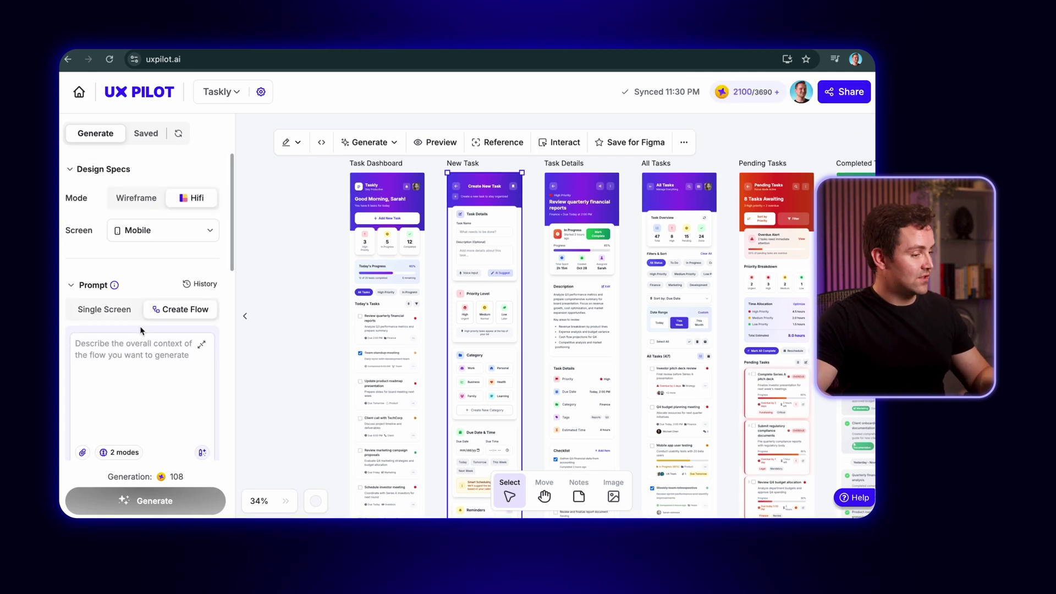
Submit a prompt to make the New Task screen's Low Priority section green instead of blue
{"action": "type", "text": "Change the Low Priority section from blue to green color"}
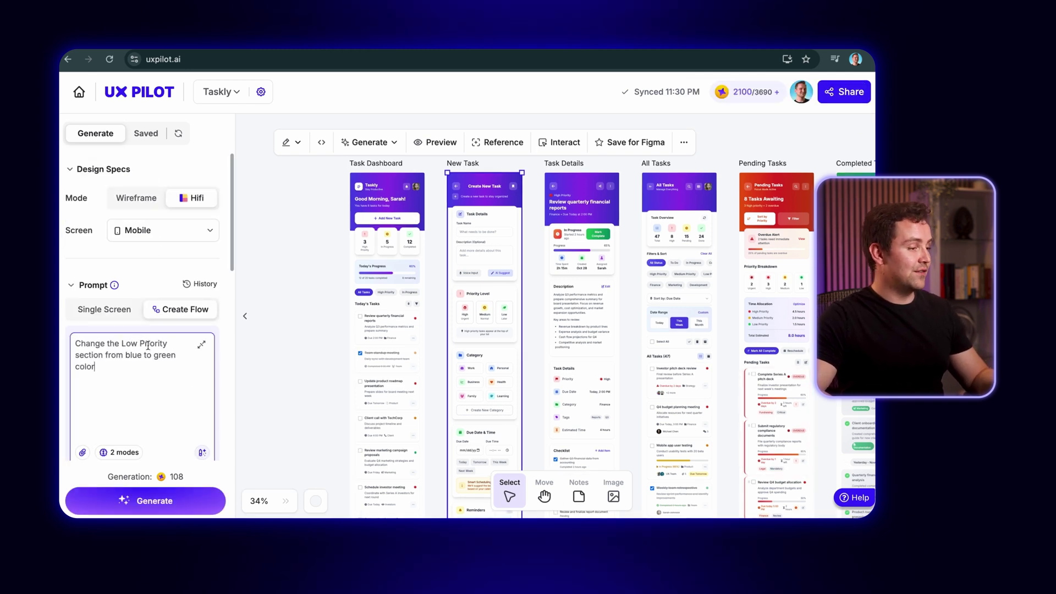
{"action": "key", "text": "Return"}
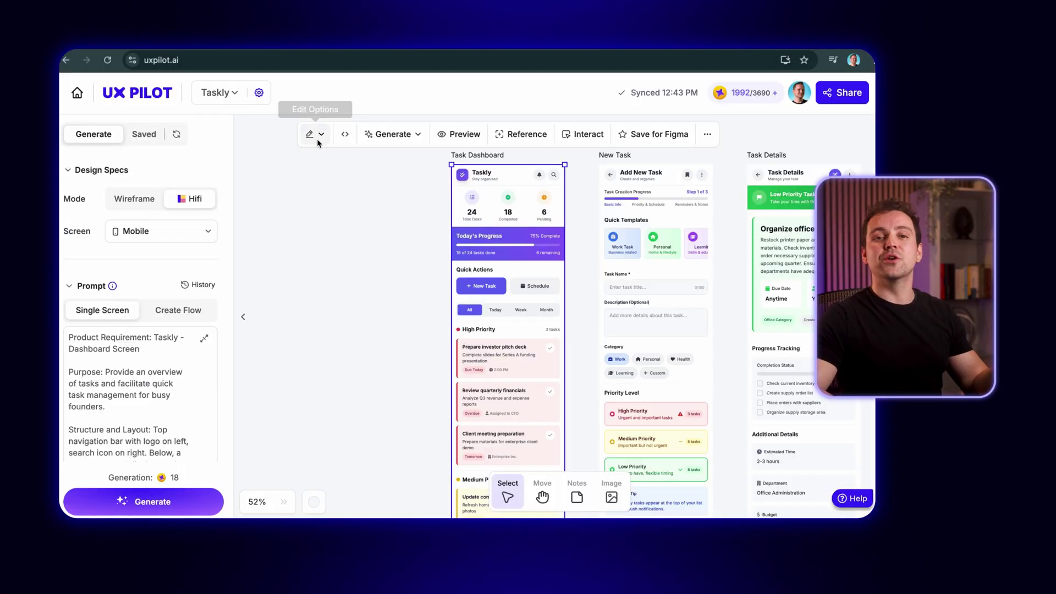
{"action": "left_click", "coordinate": [316, 135]}
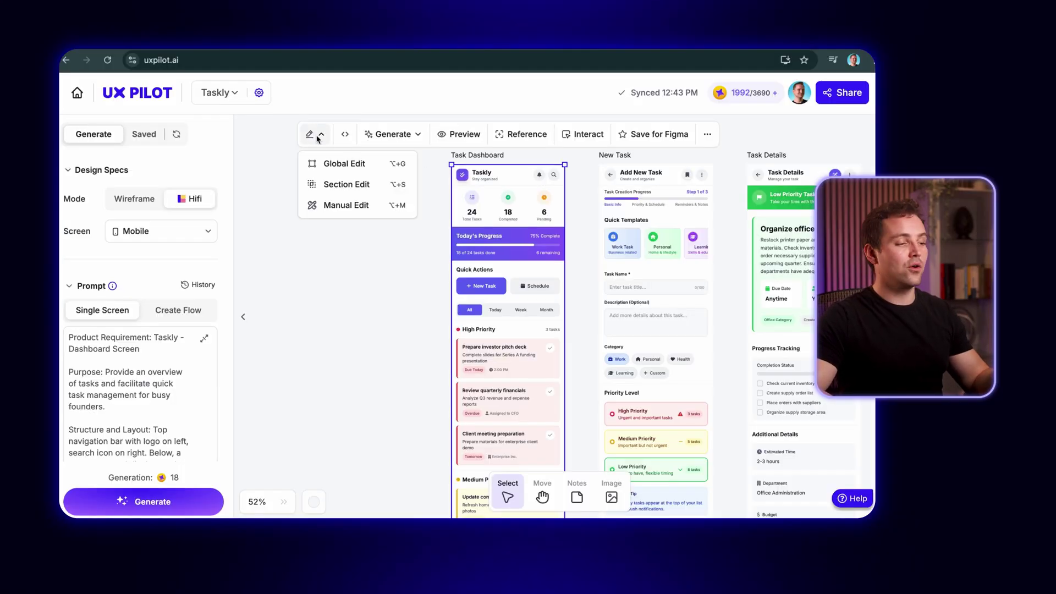
Attach the downloaded to-do app reference image to a Global Edit of the Task Dashboard
{"action": "left_click", "coordinate": [345, 164]}
{"action": "left_click", "coordinate": [748, 329]}
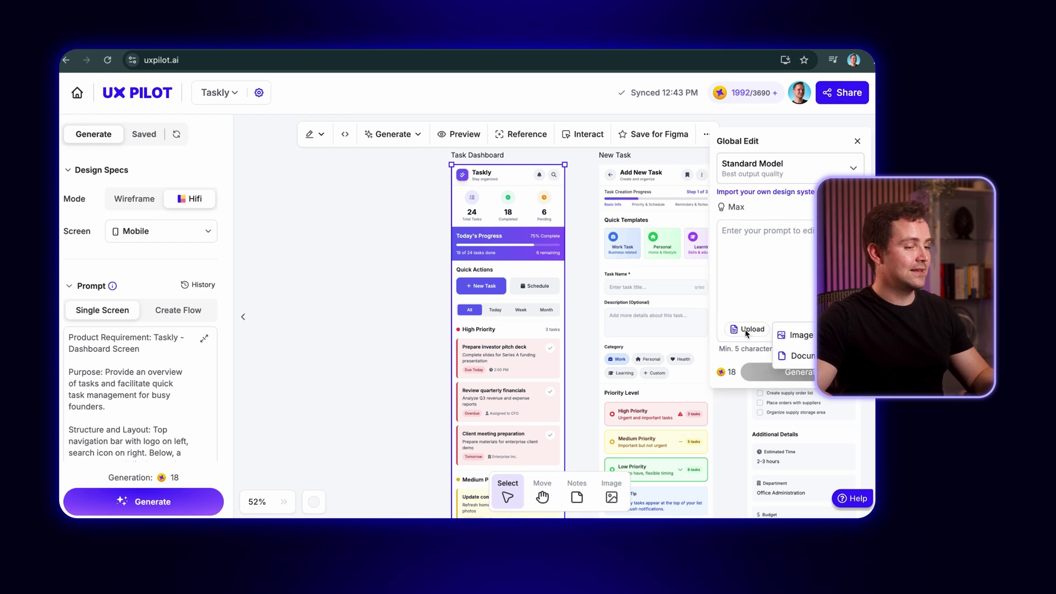
{"action": "left_click", "coordinate": [792, 330]}
{"action": "left_click", "coordinate": [379, 309]}
{"action": "left_click", "coordinate": [668, 406]}
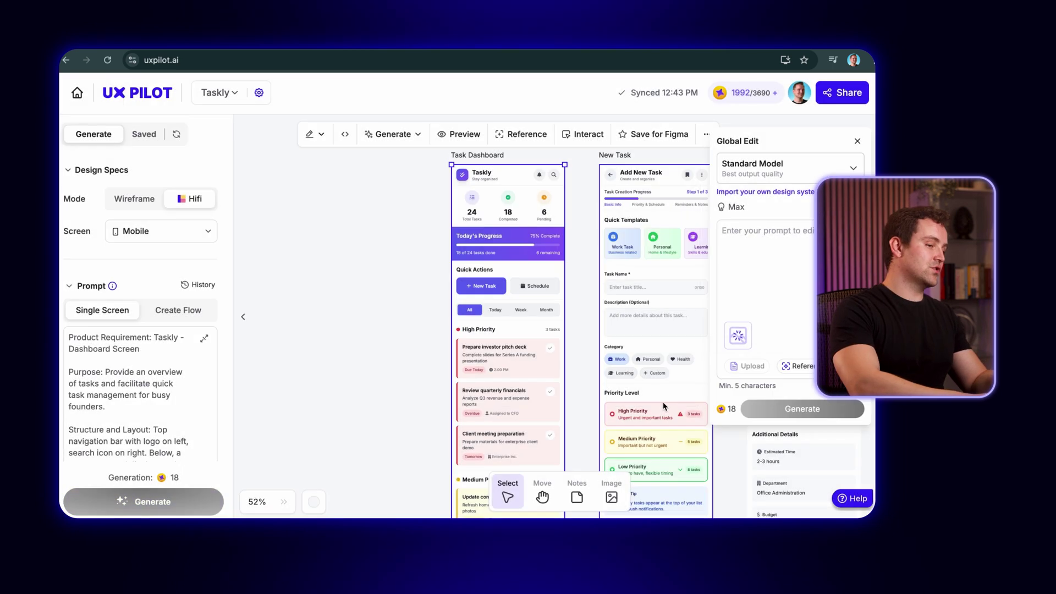
Enter the prompt 'Use styles from the reference.' for the Task Dashboard edit
{"action": "left_click", "coordinate": [767, 241]}
{"action": "key", "text": "ctrl+v"}
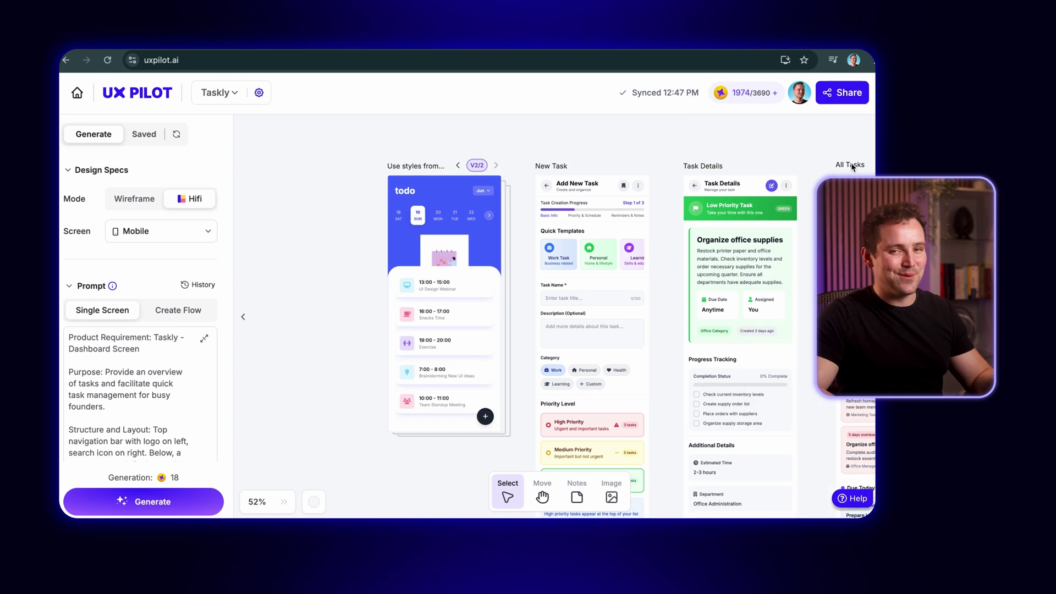
{"action": "scroll", "coordinate": [456, 270], "scroll_direction": "up", "scroll_amount": 5}
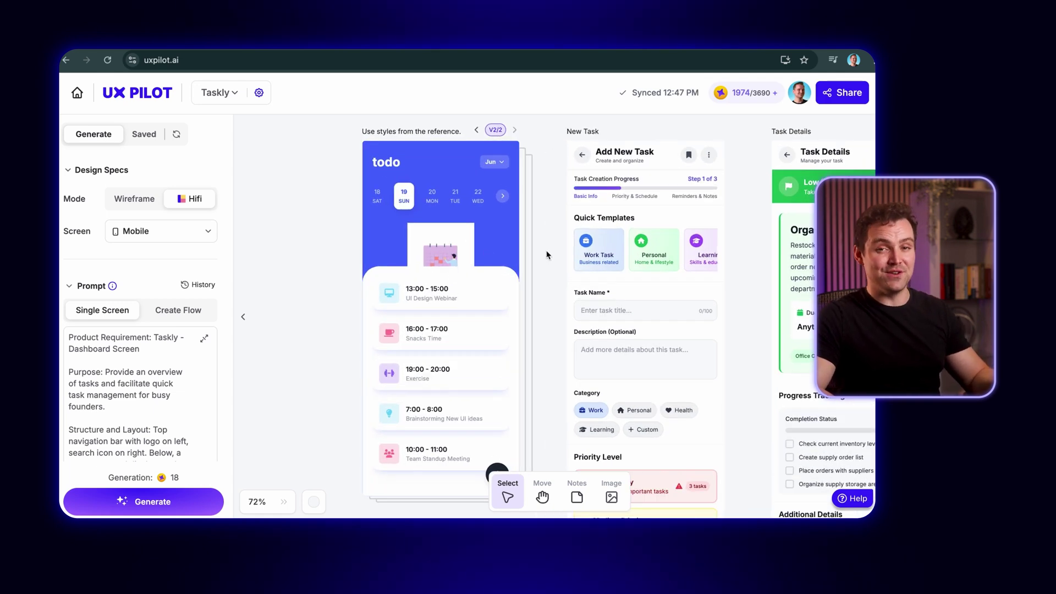
{"action": "left_click_drag", "start_coordinate": [547, 251], "coordinate": [515, 250]}
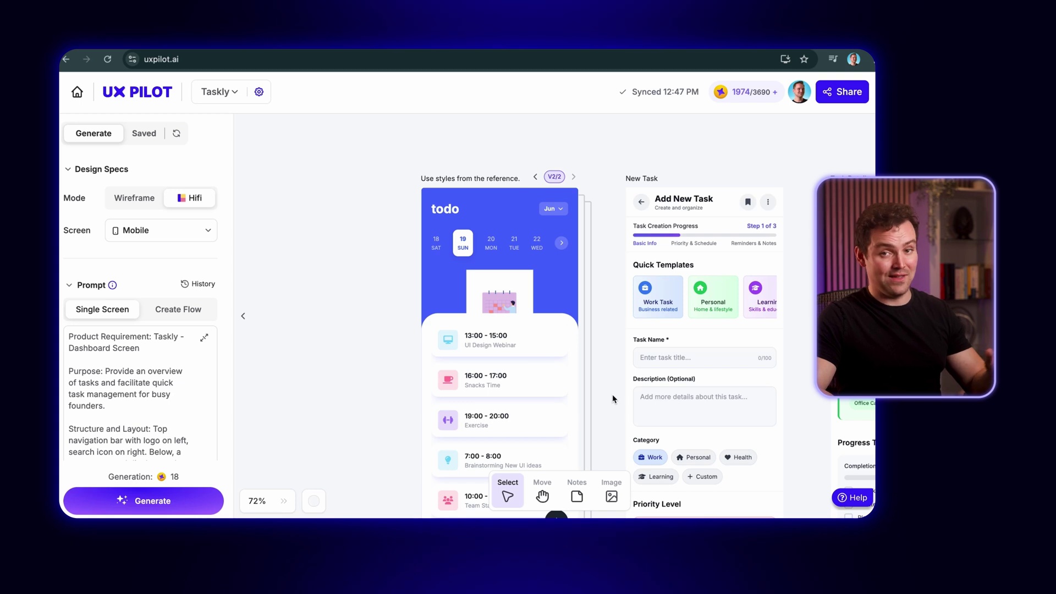
{"action": "left_click", "coordinate": [496, 270]}
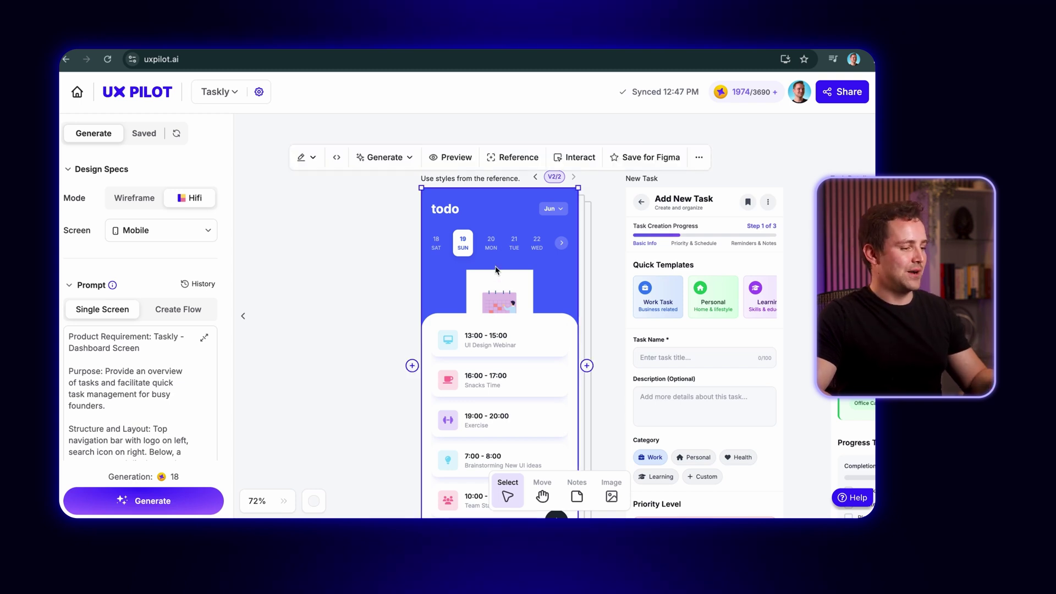
{"action": "left_click", "coordinate": [699, 157]}
{"action": "left_click", "coordinate": [633, 191]}
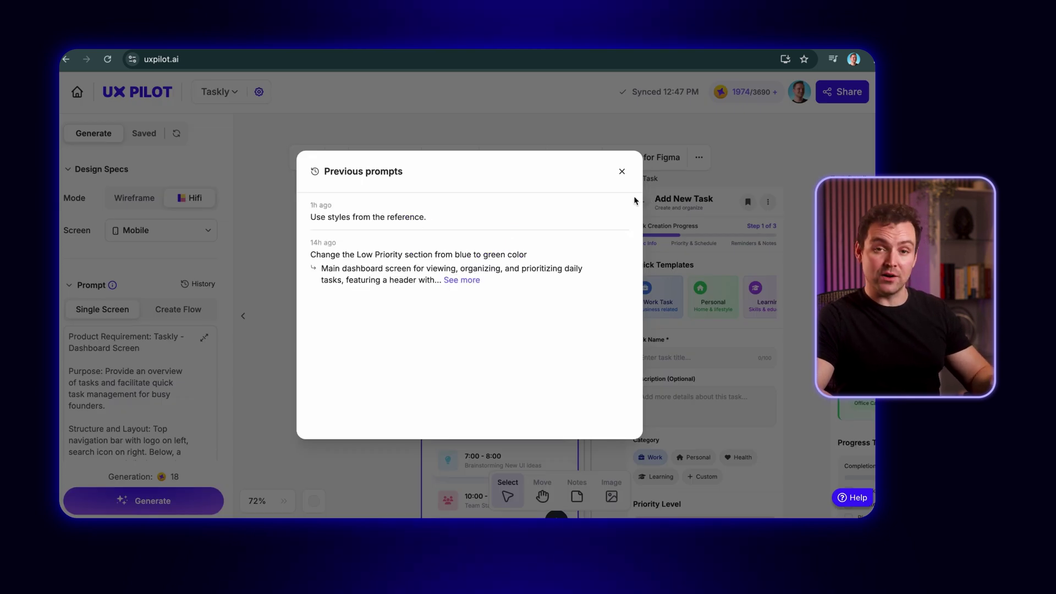
{"action": "left_click", "coordinate": [463, 280]}
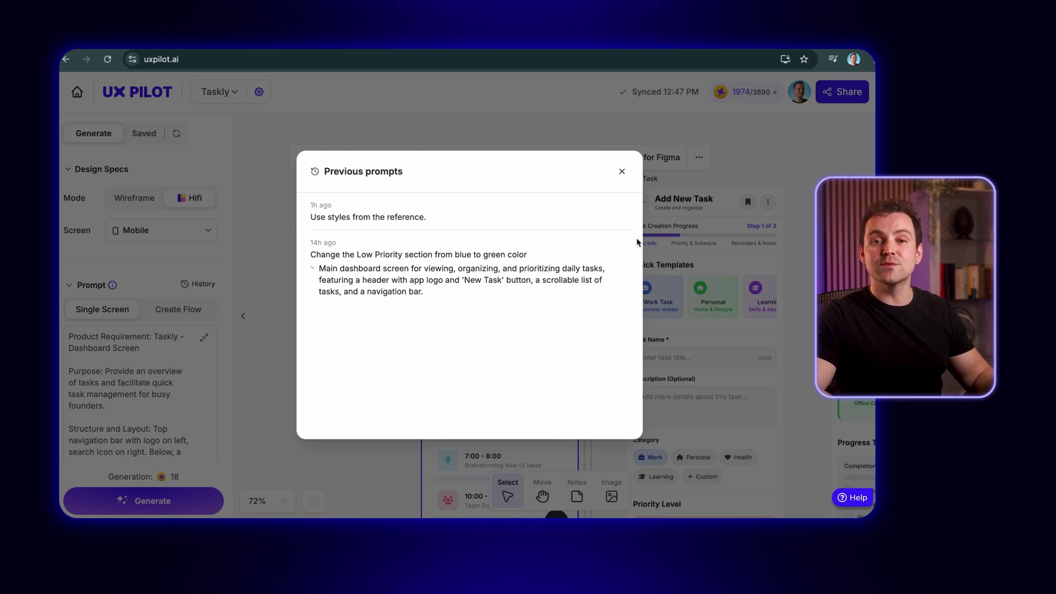
{"action": "left_click", "coordinate": [622, 173]}
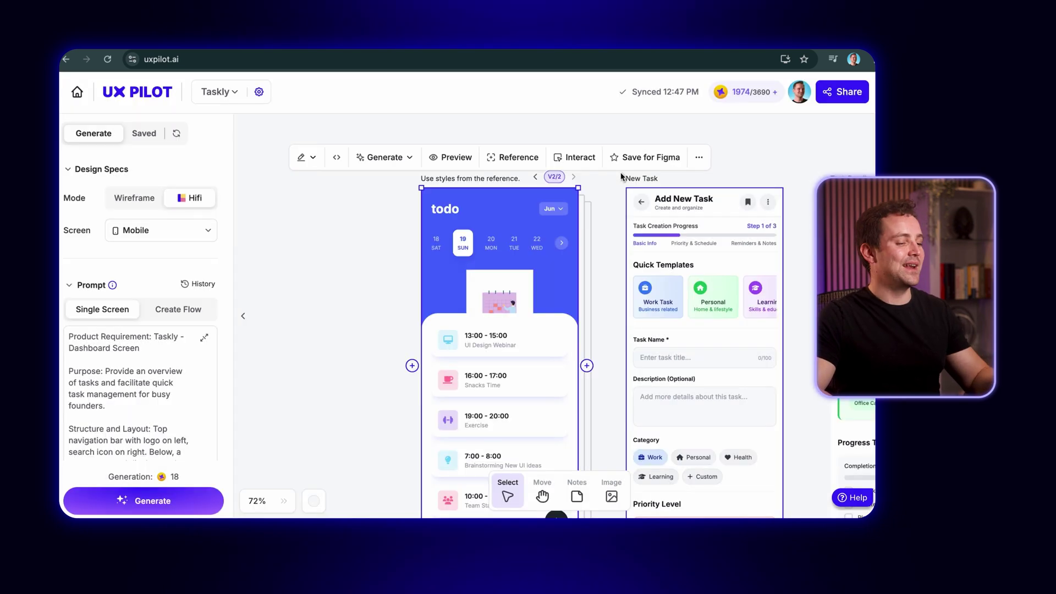
{"action": "left_click", "coordinate": [700, 157]}
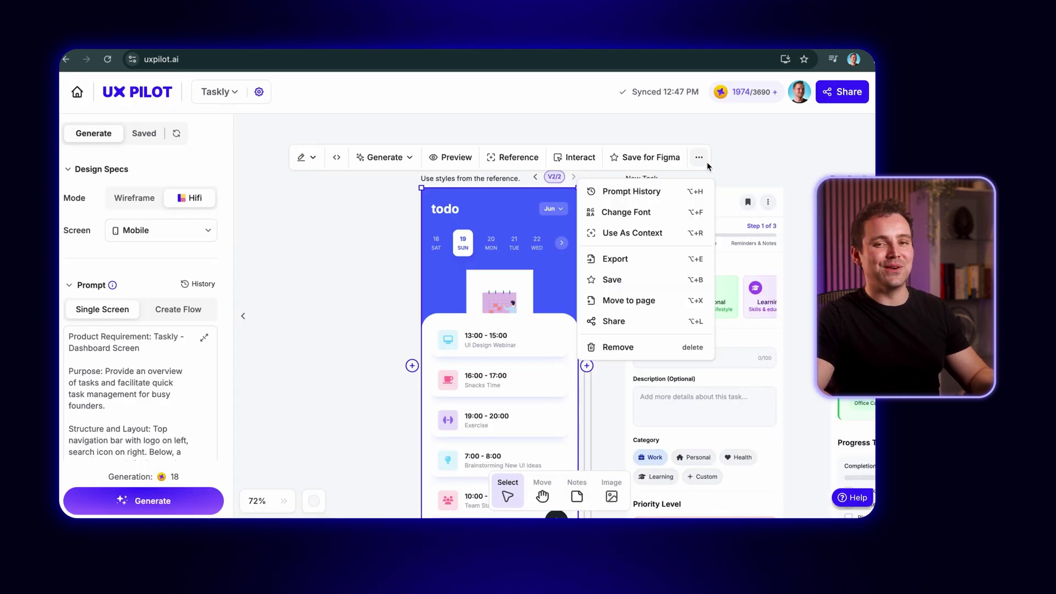
{"action": "left_click", "coordinate": [625, 213]}
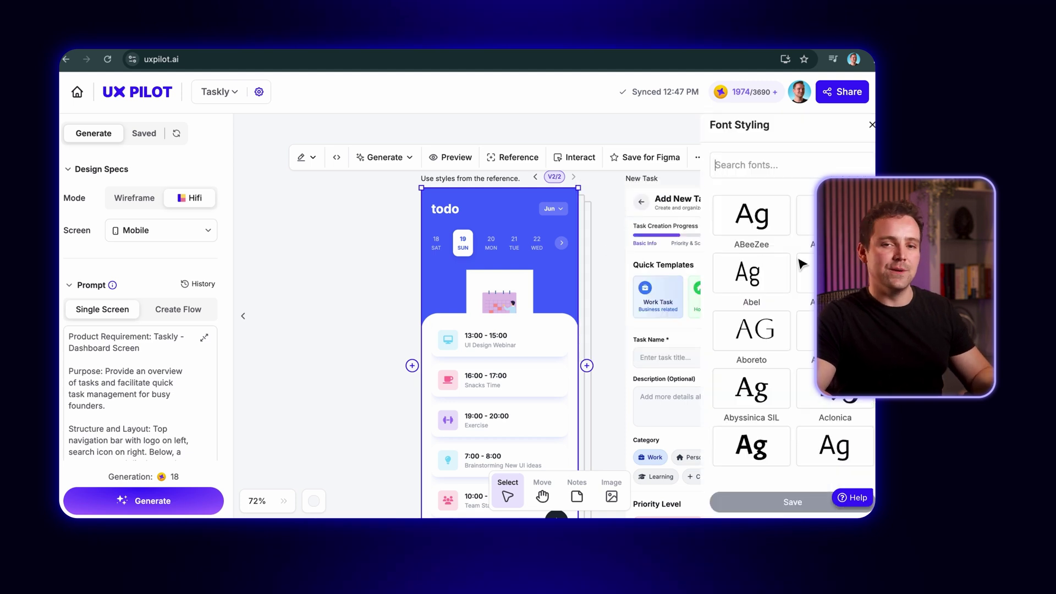
{"action": "scroll", "coordinate": [801, 265], "scroll_direction": "down", "scroll_amount": 6}
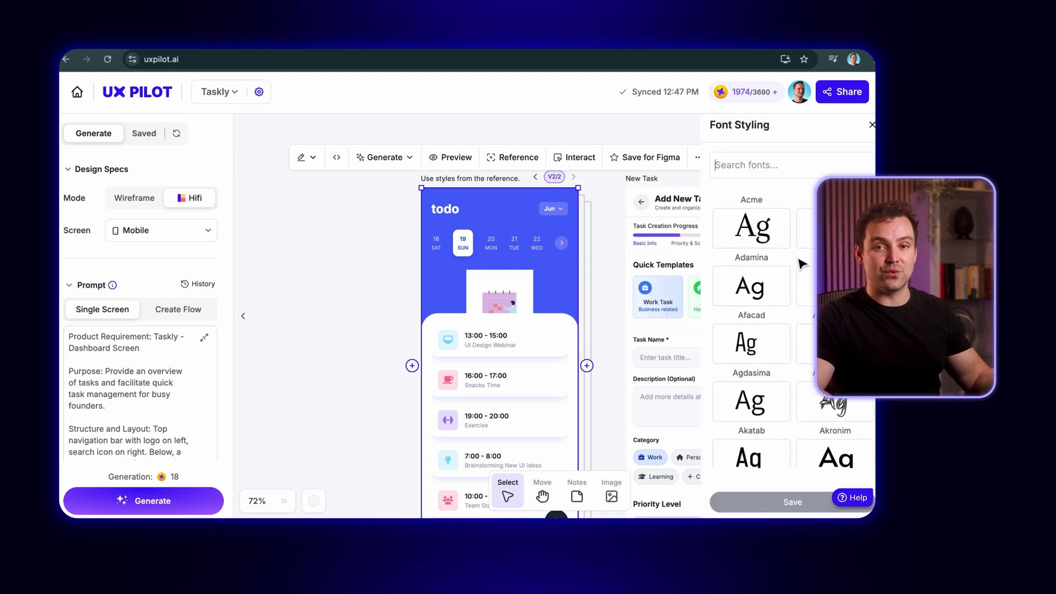
{"action": "scroll", "coordinate": [801, 265], "scroll_direction": "down", "scroll_amount": 5}
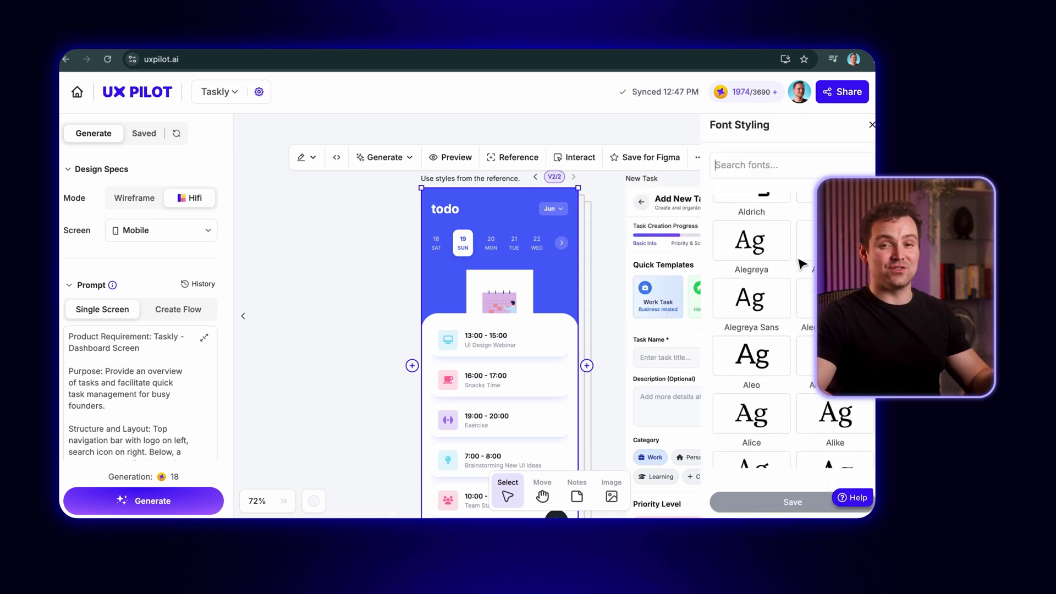
{"action": "scroll", "coordinate": [801, 265], "scroll_direction": "down", "scroll_amount": 6}
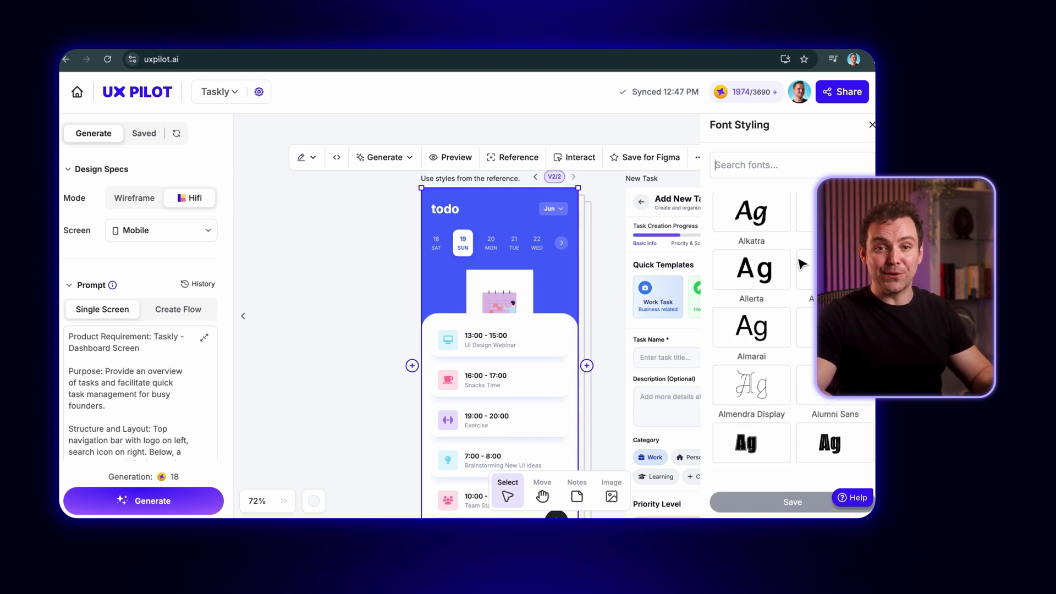
{"action": "scroll", "coordinate": [802, 265], "scroll_direction": "down", "scroll_amount": 10}
{"action": "left_click", "coordinate": [613, 195]}
{"action": "left_click", "coordinate": [518, 223]}
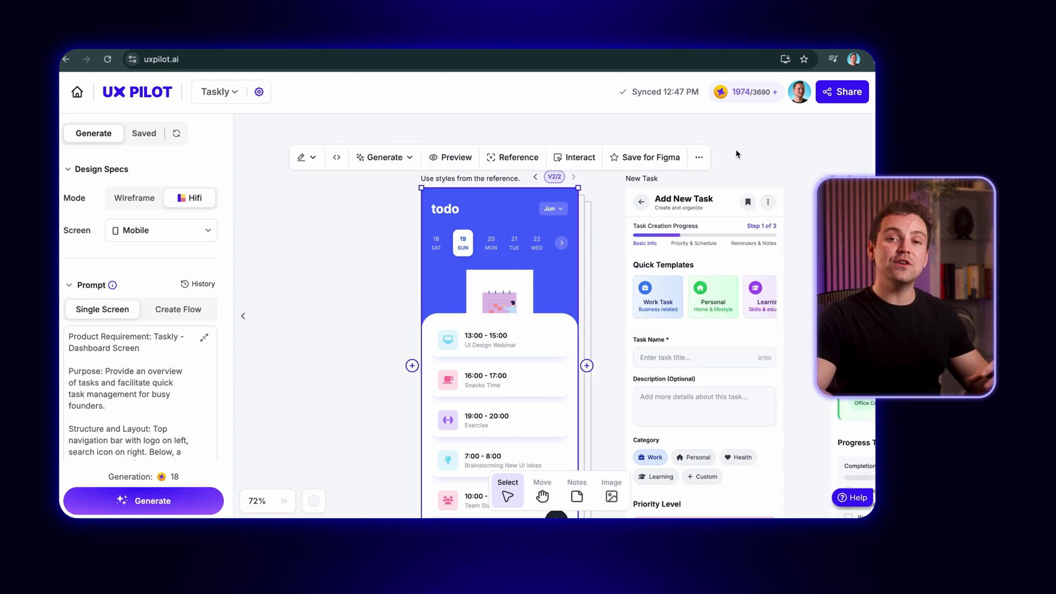
Select the todo, New Task, Task Details, All Tasks, Pending and Completed Tasks screens and save them for Figma
{"action": "left_click", "coordinate": [700, 158]}
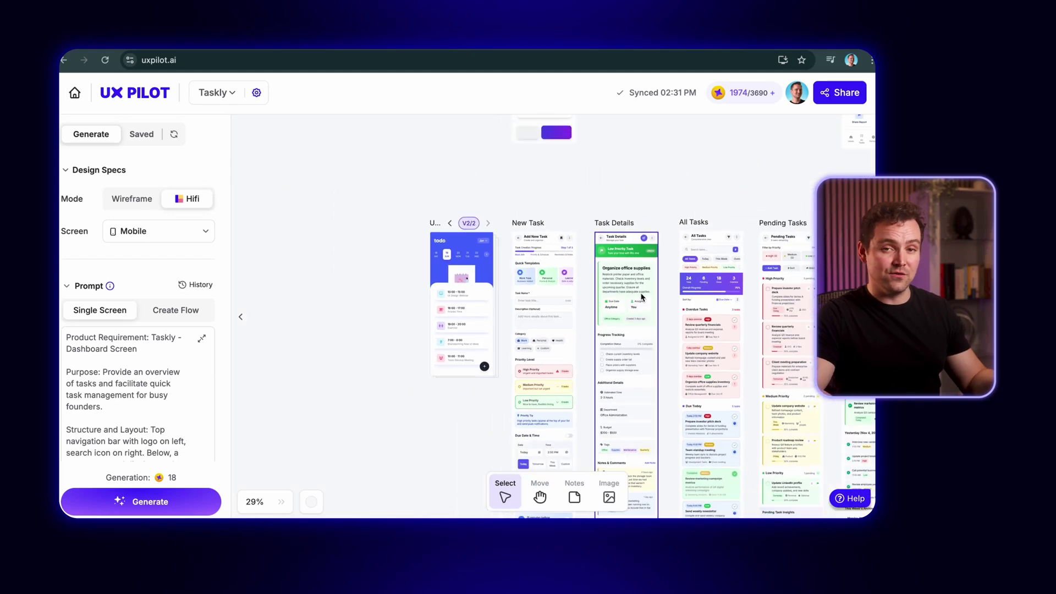
{"action": "left_click_drag", "start_coordinate": [711, 191], "coordinate": [613, 122]}
{"action": "left_click", "coordinate": [363, 236]}
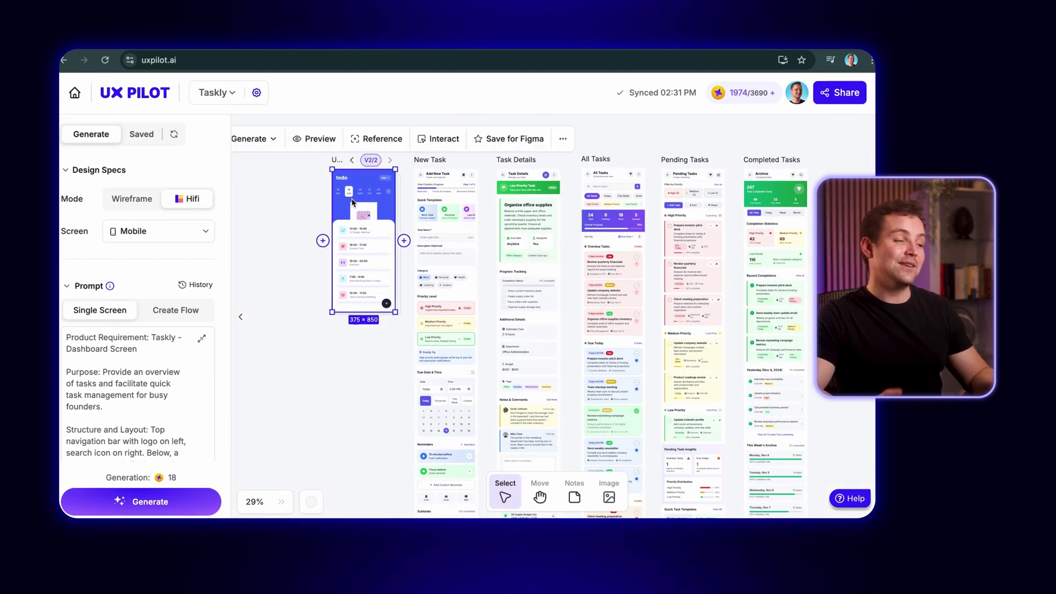
{"action": "left_click", "coordinate": [446, 236], "text": "shift"}
{"action": "left_click", "coordinate": [519, 229], "text": "shift"}
{"action": "left_click", "coordinate": [595, 238], "text": "shift"}
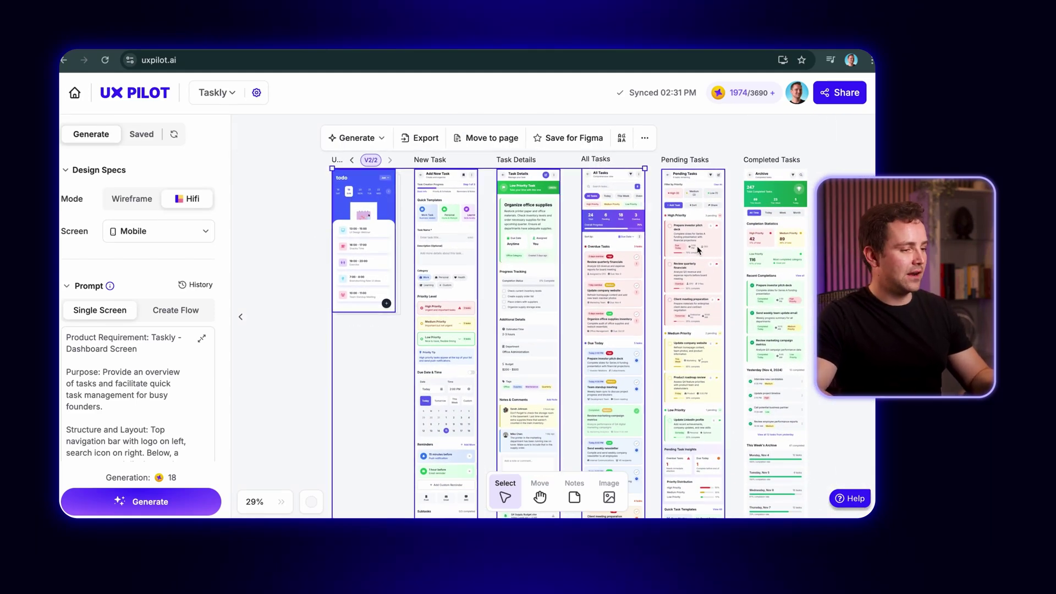
{"action": "left_click", "coordinate": [761, 253], "text": "shift"}
{"action": "left_click", "coordinate": [658, 140]}
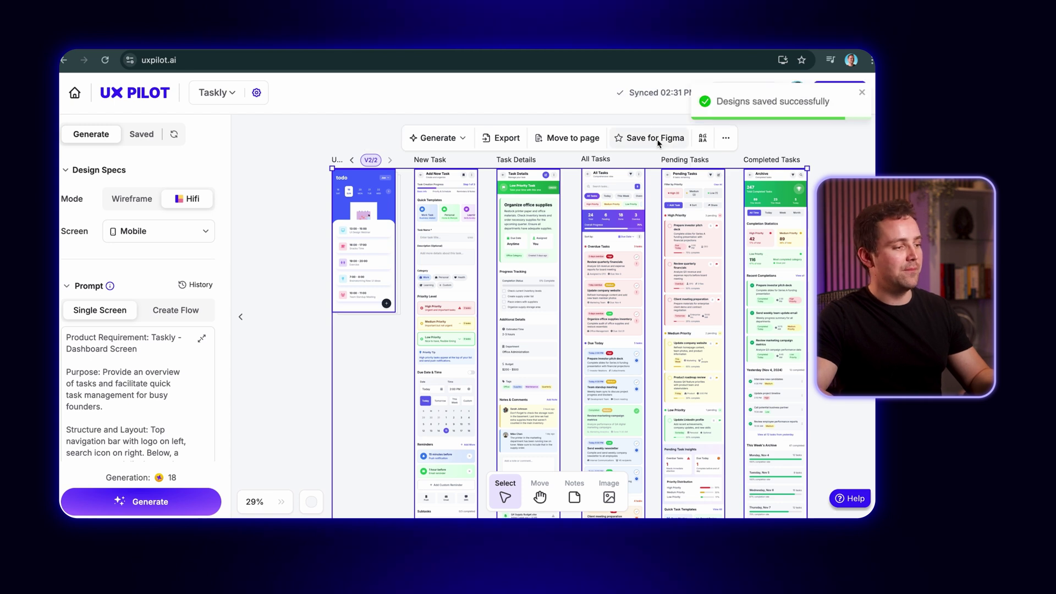
Import the saved Group 24 Taskly screens onto the Figma canvas from Retrieve in Figma
{"action": "left_click", "coordinate": [144, 136]}
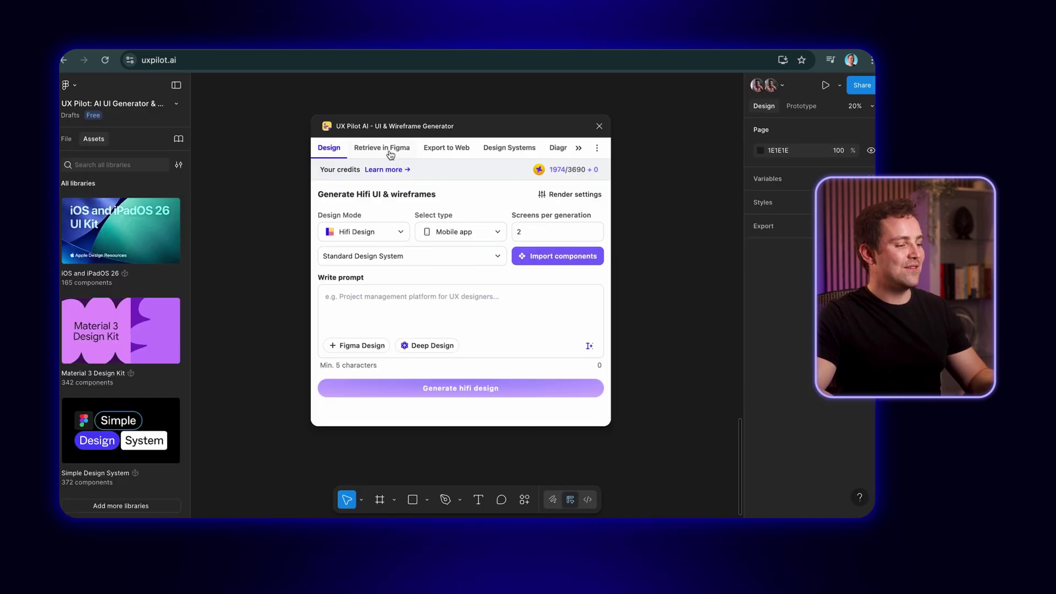
{"action": "left_click", "coordinate": [389, 153]}
{"action": "left_click", "coordinate": [343, 239]}
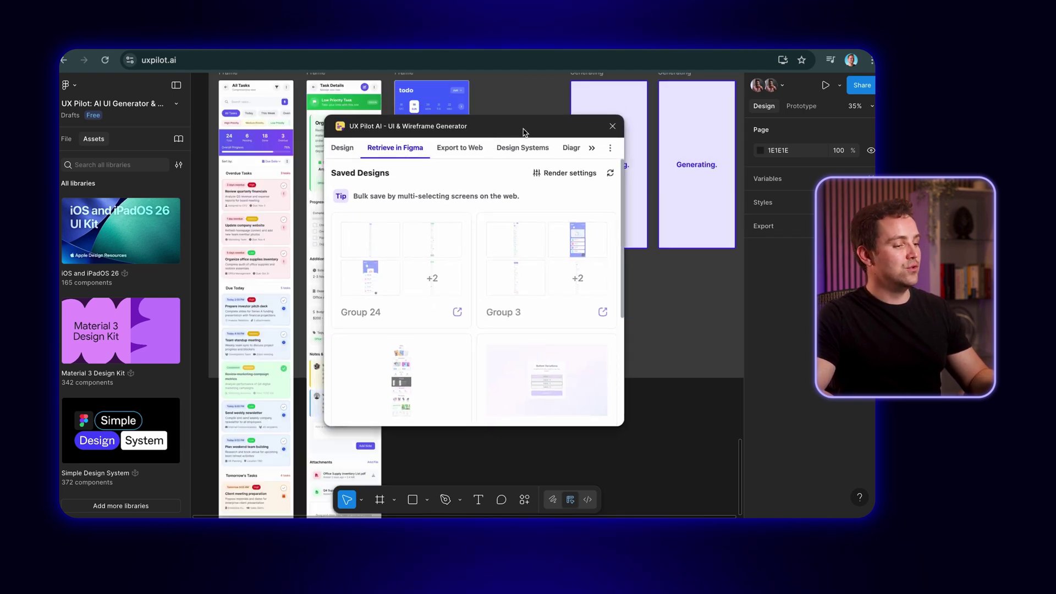
Move the plugin window clear of the imported screens and select the Task Details frame
{"action": "left_click_drag", "start_coordinate": [504, 130], "coordinate": [765, 236]}
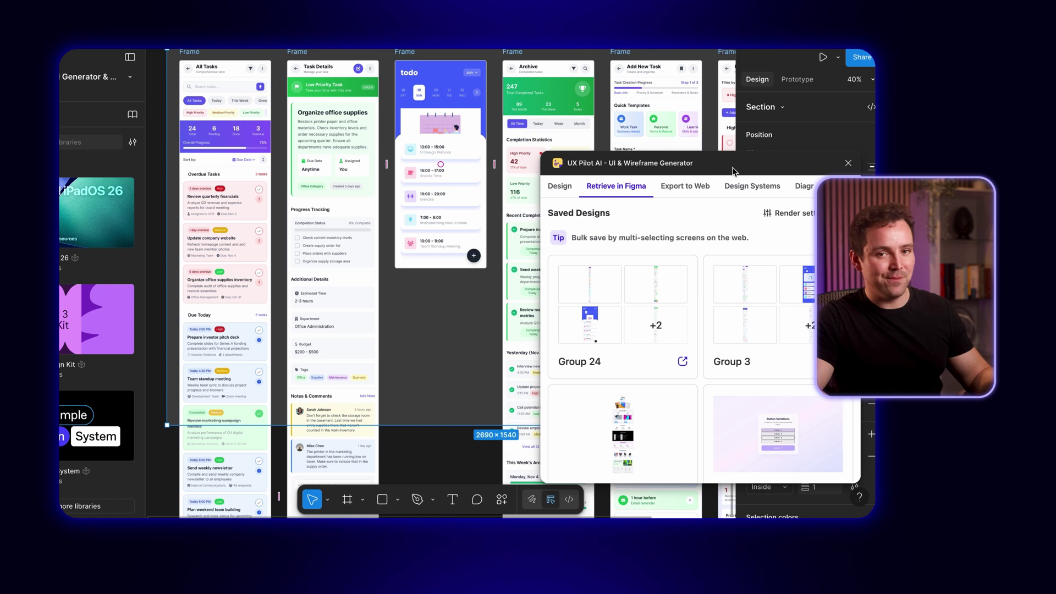
{"action": "left_click_drag", "start_coordinate": [691, 176], "coordinate": [592, 194]}
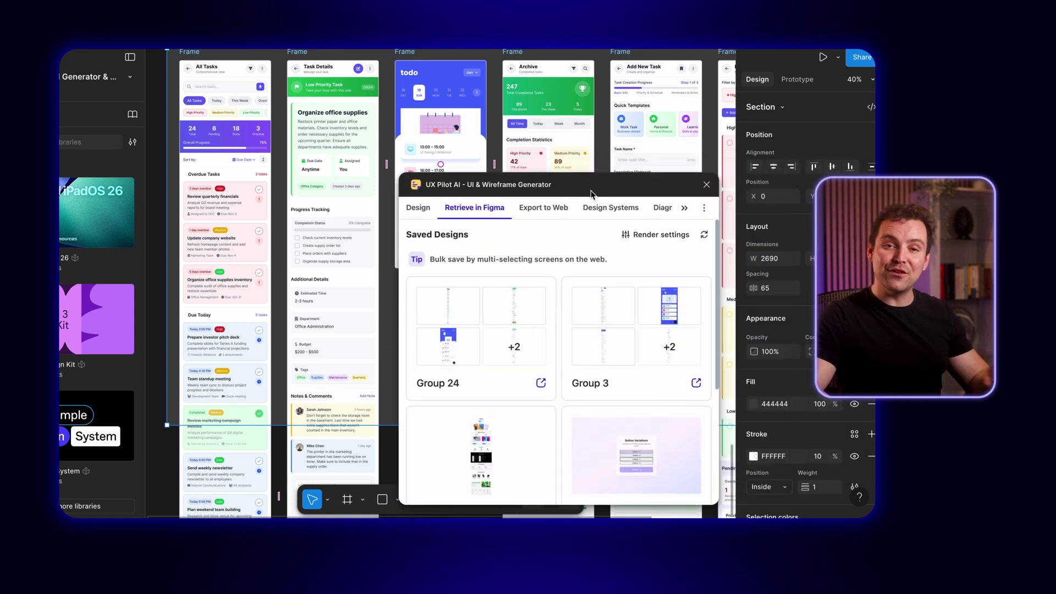
{"action": "left_click", "coordinate": [378, 457]}
{"action": "left_click_drag", "start_coordinate": [495, 184], "coordinate": [98, 117]}
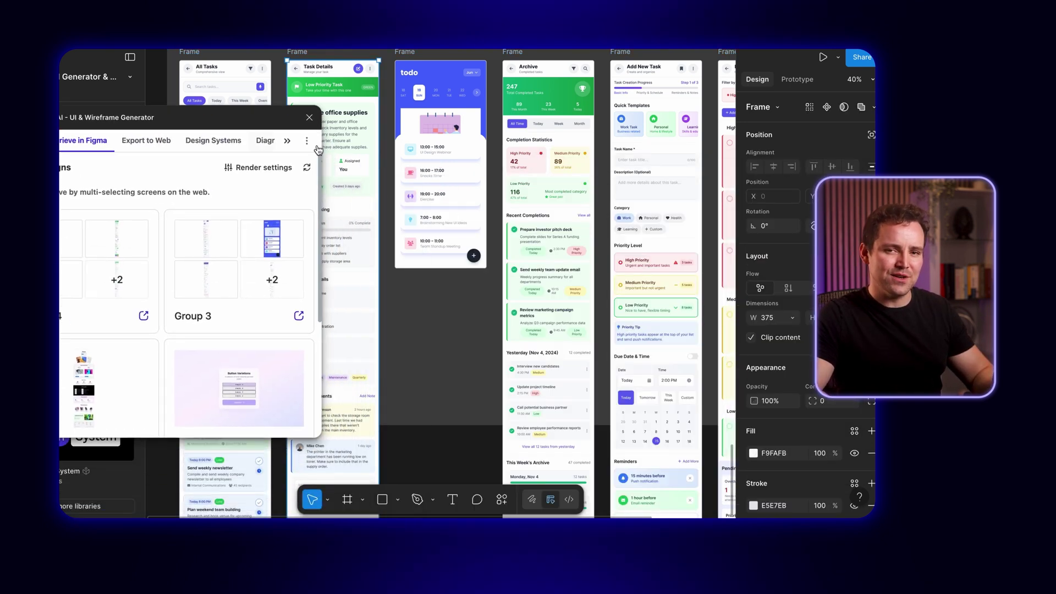
{"action": "scroll", "coordinate": [790, 292], "scroll_direction": "down", "scroll_amount": 5}
{"action": "scroll", "coordinate": [790, 292], "scroll_direction": "up", "scroll_amount": 3}
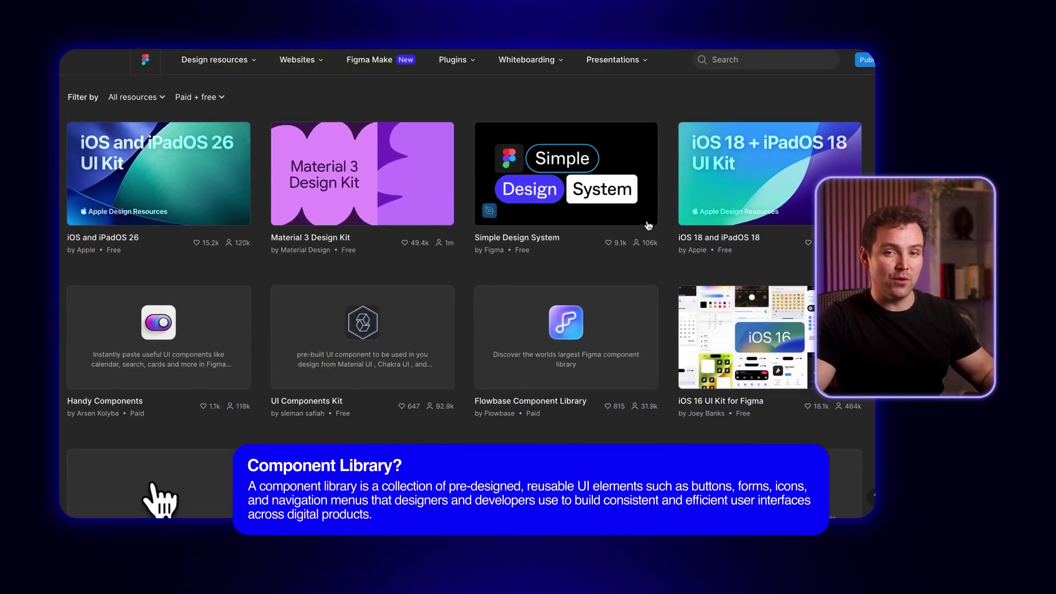
Scroll the Figma Community resources down to libraries like Ant Design and Material UI for Figma
{"action": "scroll", "coordinate": [649, 225], "scroll_direction": "down", "scroll_amount": 6}
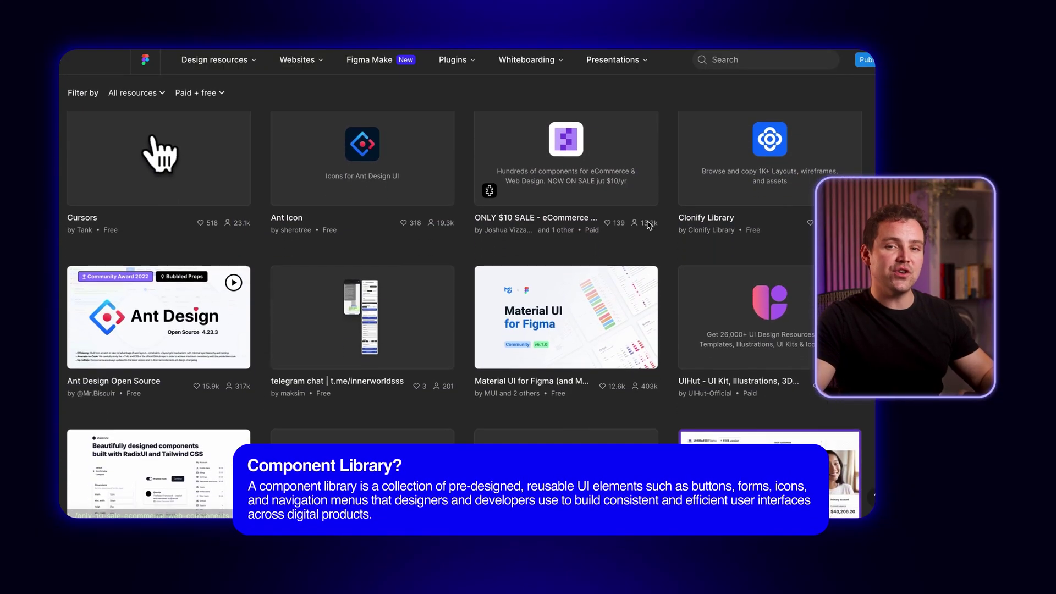
{"action": "scroll", "coordinate": [648, 226], "scroll_direction": "down", "scroll_amount": 5}
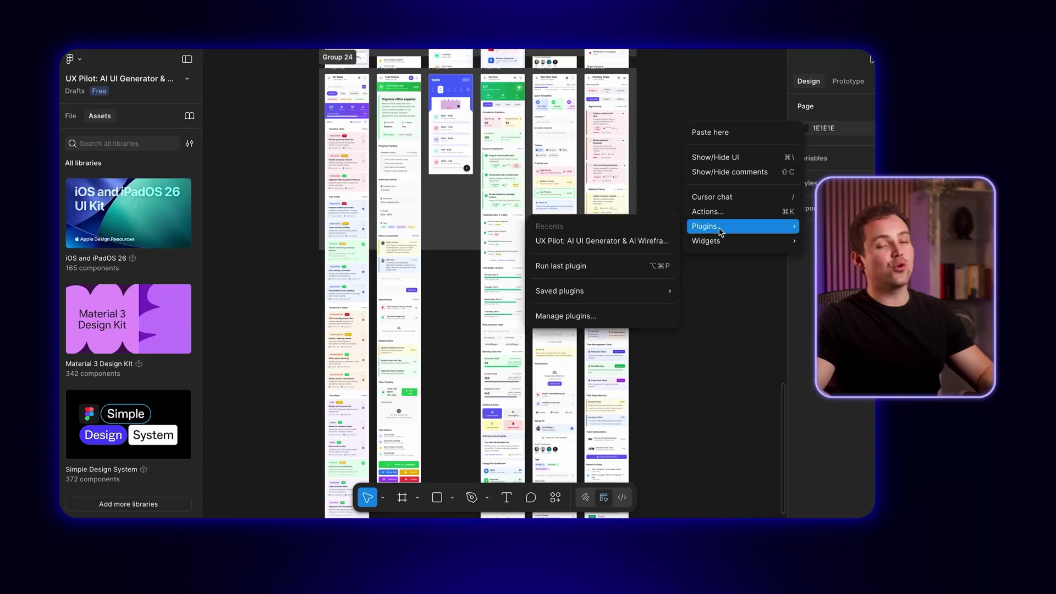
Import the selected frame as one component into a new 'UX pilot' collection via the UX Pilot plugin
{"action": "left_click", "coordinate": [591, 242]}
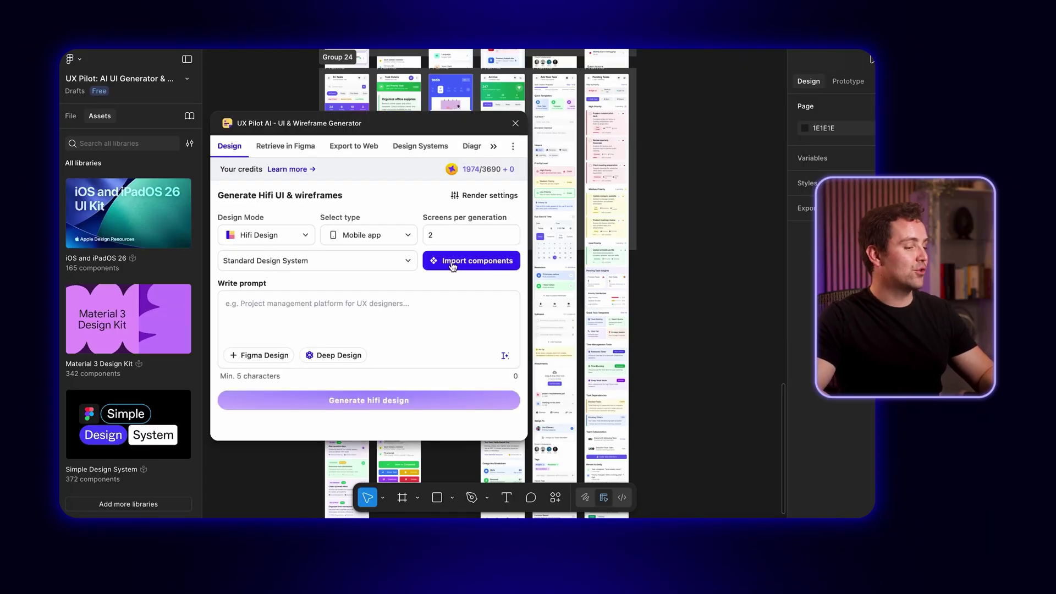
{"action": "left_click", "coordinate": [452, 261]}
{"action": "left_click", "coordinate": [368, 350]}
{"action": "type", "text": "ux"}
{"action": "left_click", "coordinate": [341, 318]}
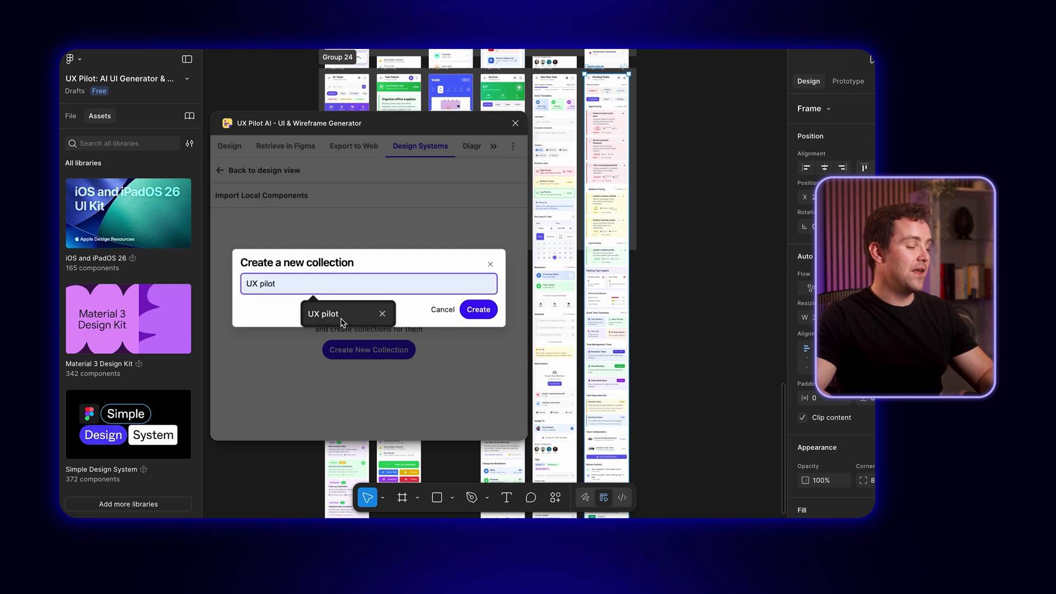
{"action": "left_click", "coordinate": [478, 309]}
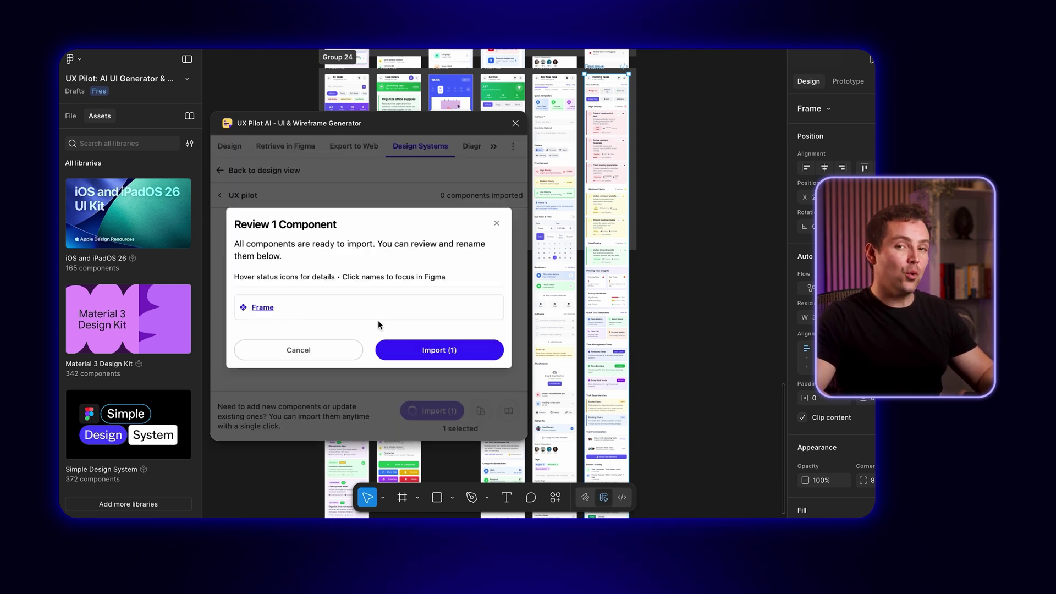
{"action": "left_click", "coordinate": [429, 351]}
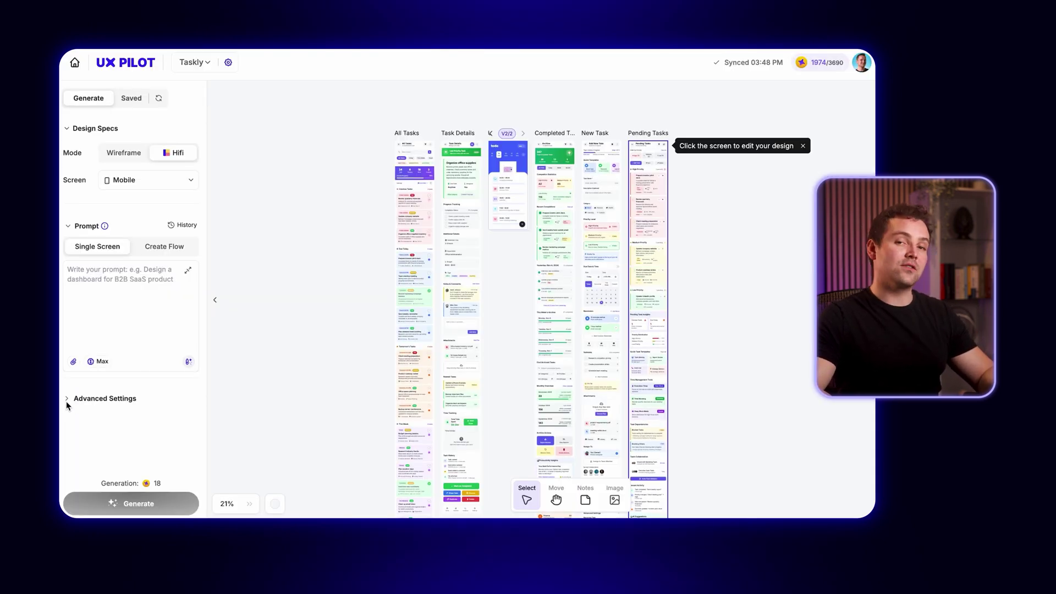
{"action": "left_click", "coordinate": [66, 401]}
Choose the UX pilot model and begin a Create Flow prompt for a modern app dashboard
{"action": "scroll", "coordinate": [66, 401], "scroll_direction": "down", "scroll_amount": 1}
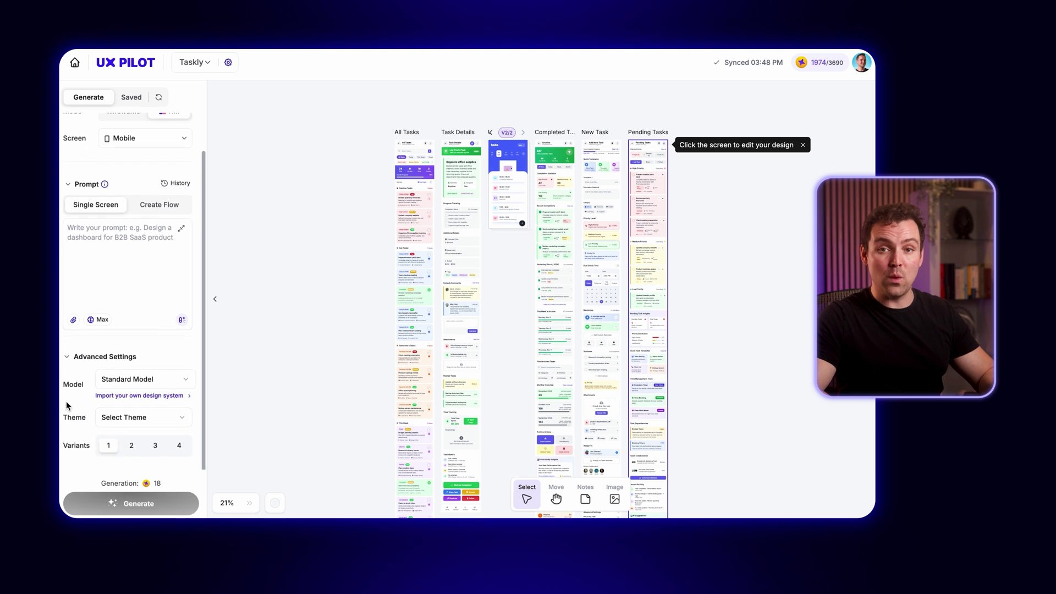
{"action": "left_click", "coordinate": [139, 385]}
{"action": "left_click", "coordinate": [108, 355]}
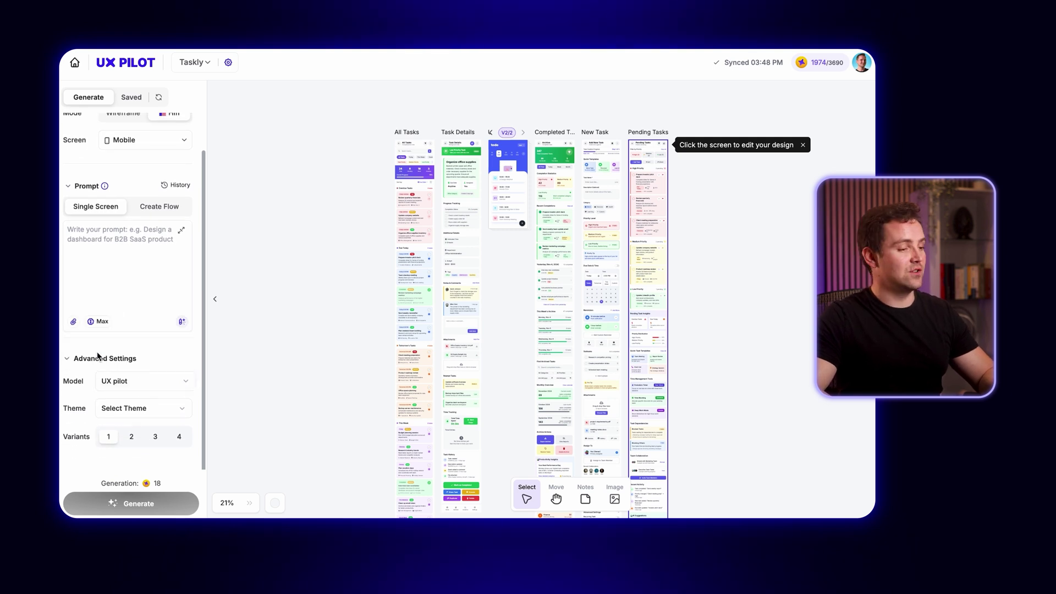
{"action": "left_click", "coordinate": [167, 209]}
{"action": "left_click", "coordinate": [103, 242]}
{"action": "type", "text": "Modern app dashboard"}
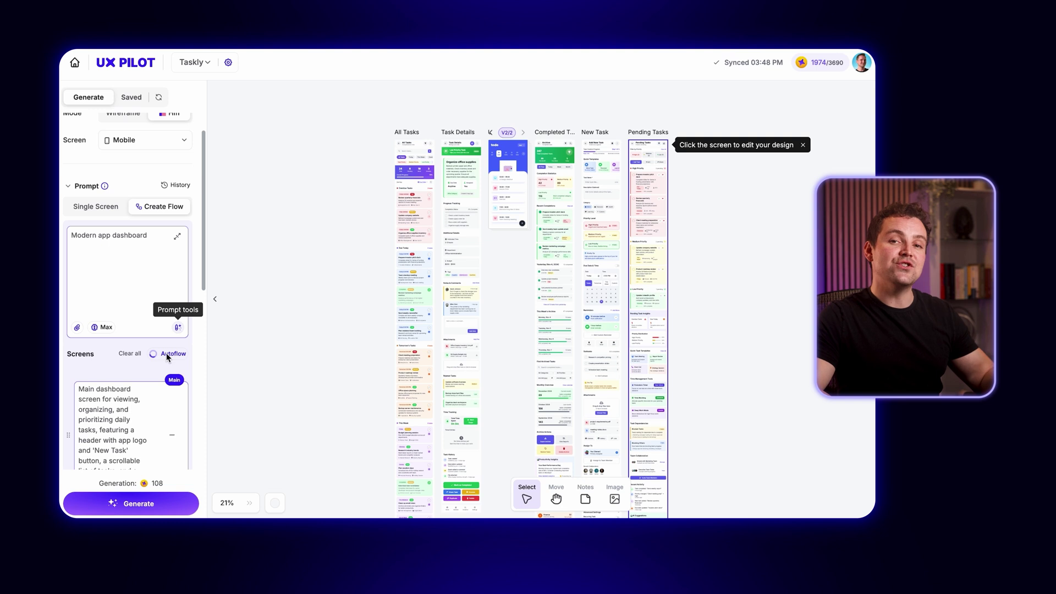
{"action": "scroll", "coordinate": [145, 431], "scroll_direction": "down", "scroll_amount": 5}
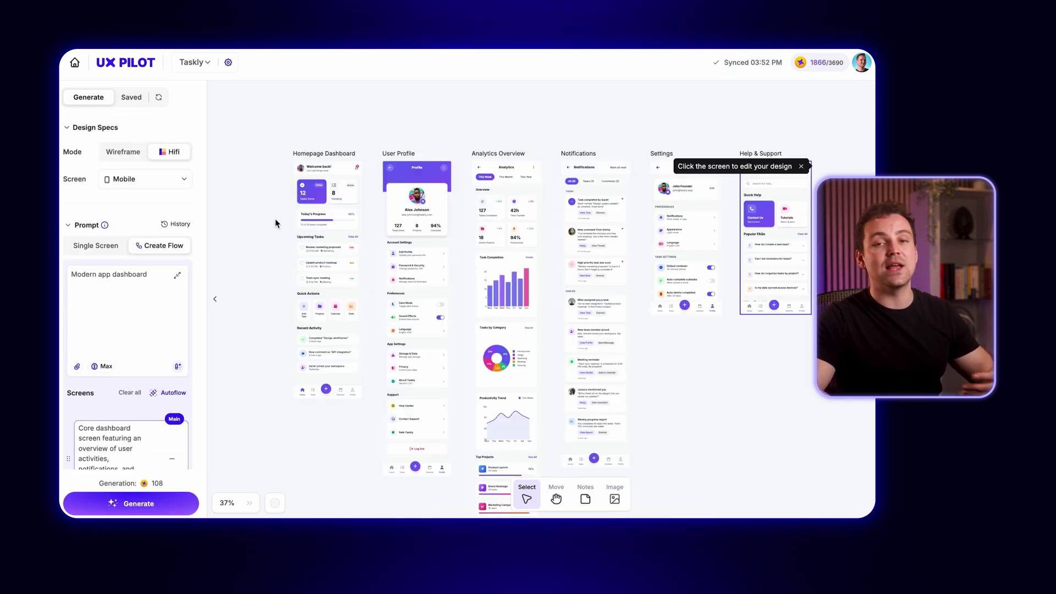
Scroll down through the six generated dashboard flow screens, including the Analytics Overview charts
{"action": "scroll", "coordinate": [678, 358], "scroll_direction": "down", "scroll_amount": 2}
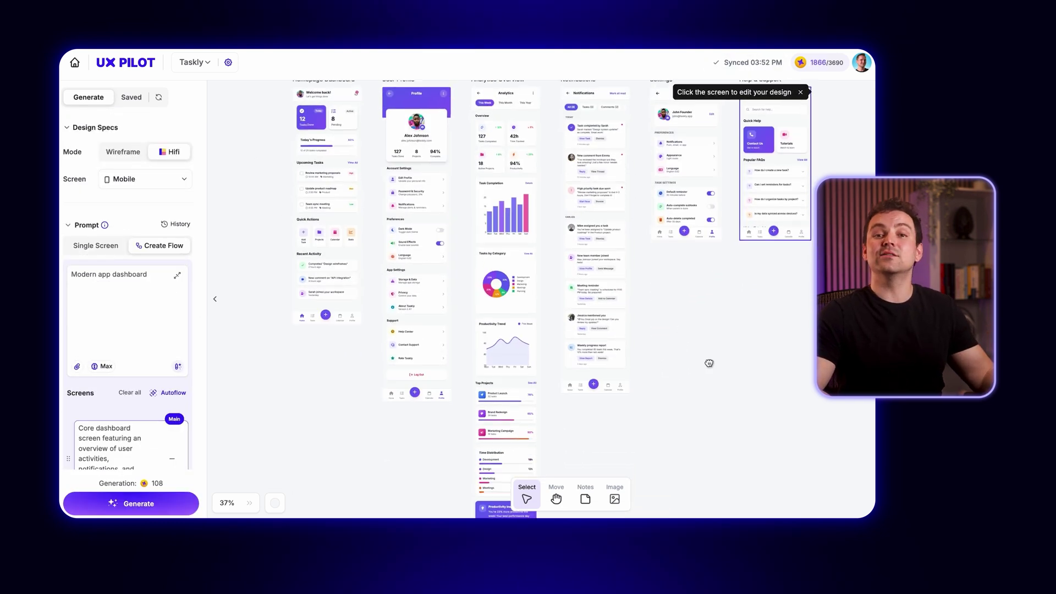